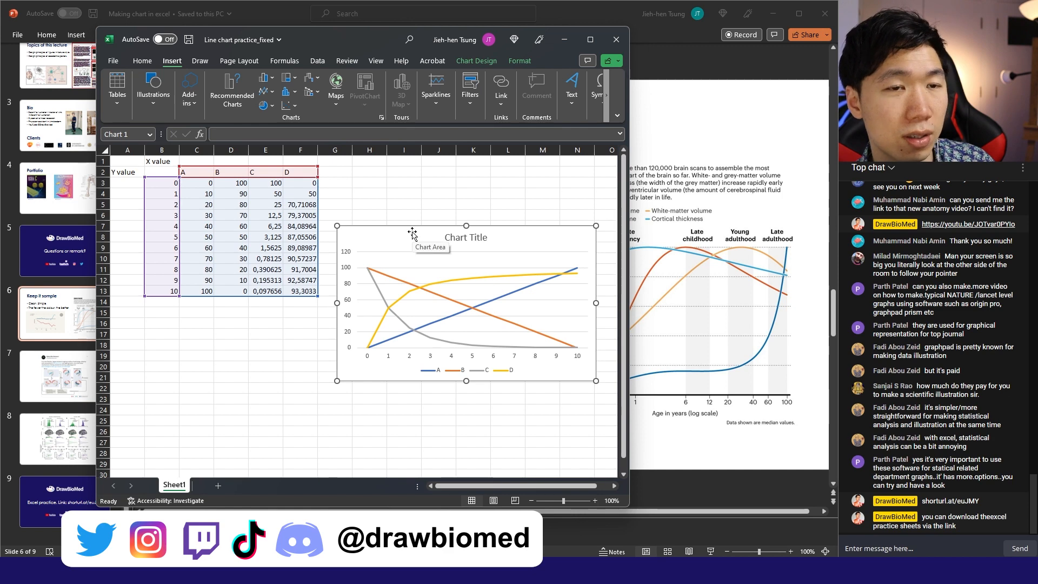
- Move the line chart from Sheet1 to its own new sheet named Chart1
right_click(412, 232)
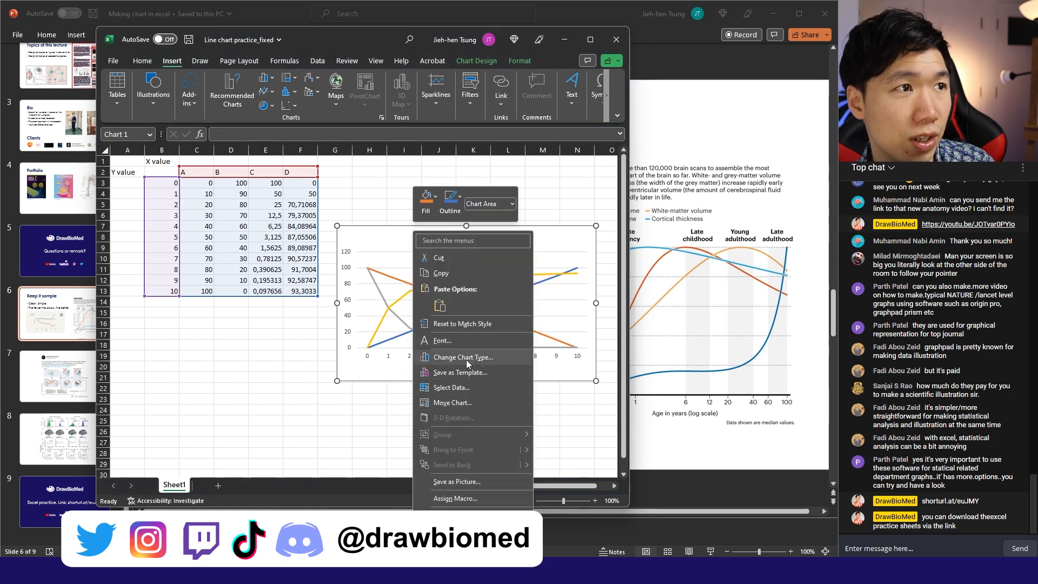
left_click(470, 403)
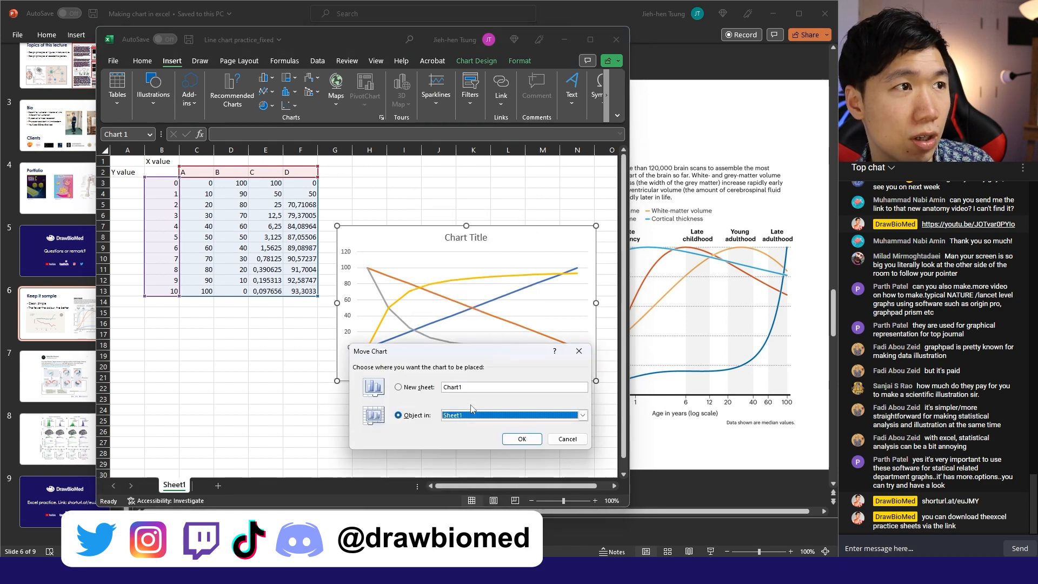
key("Return")
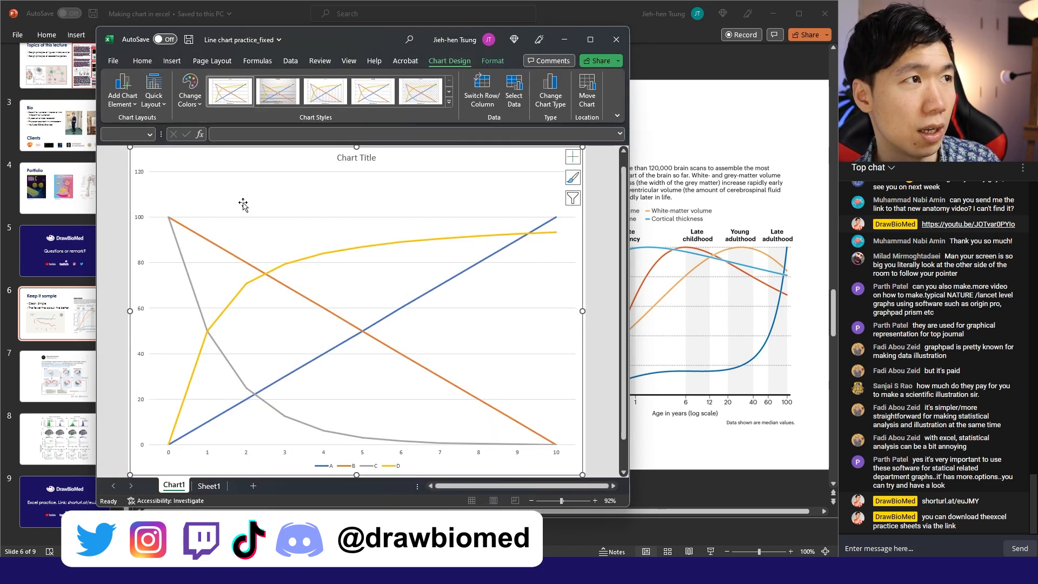
left_click(584, 304)
left_click(209, 484)
left_click(174, 485)
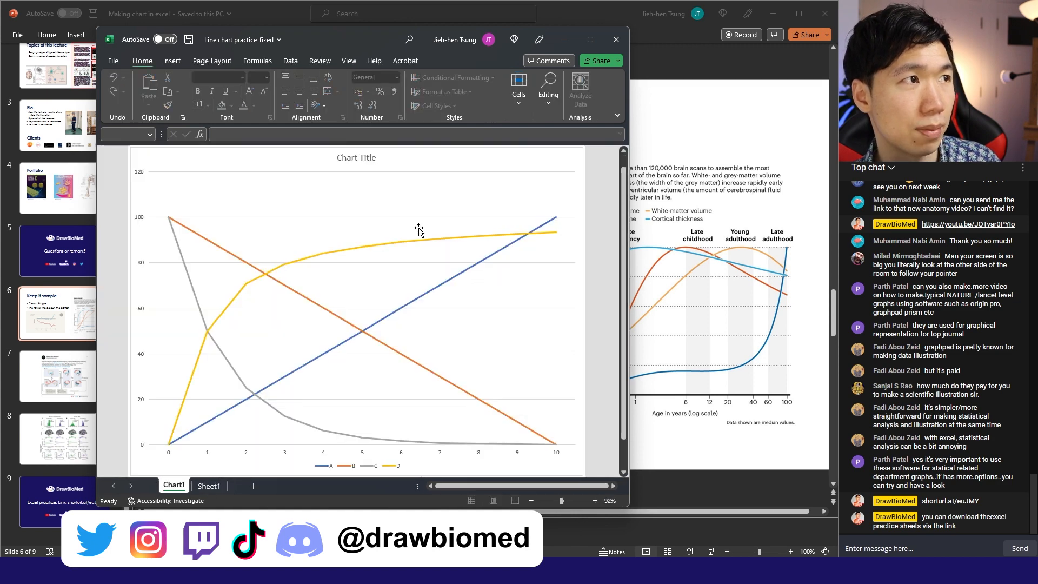
- Format the chart's horizontal axis as a solid black line with a width of 3 pt
left_click(365, 453)
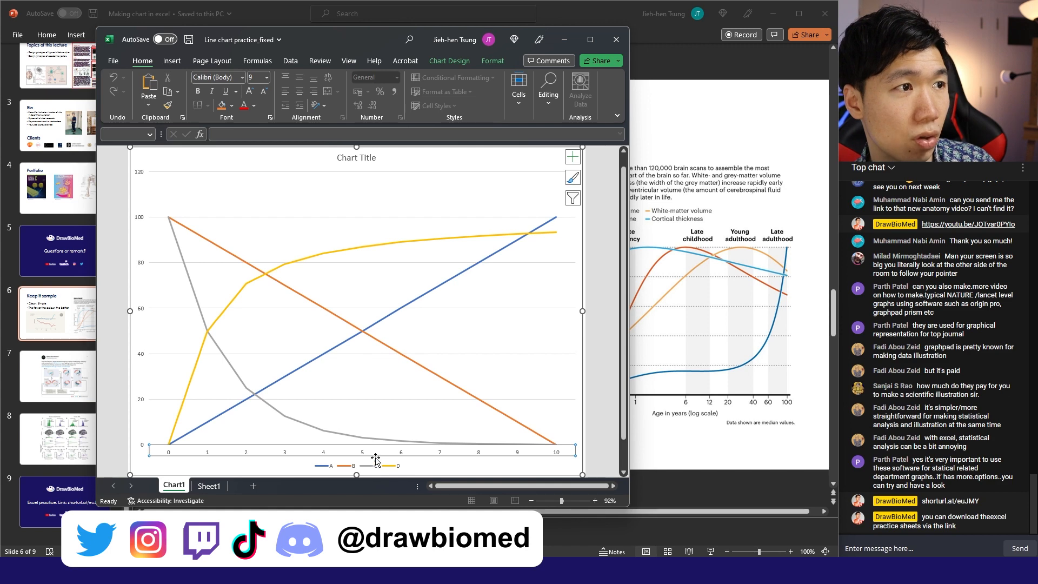
right_click(362, 457)
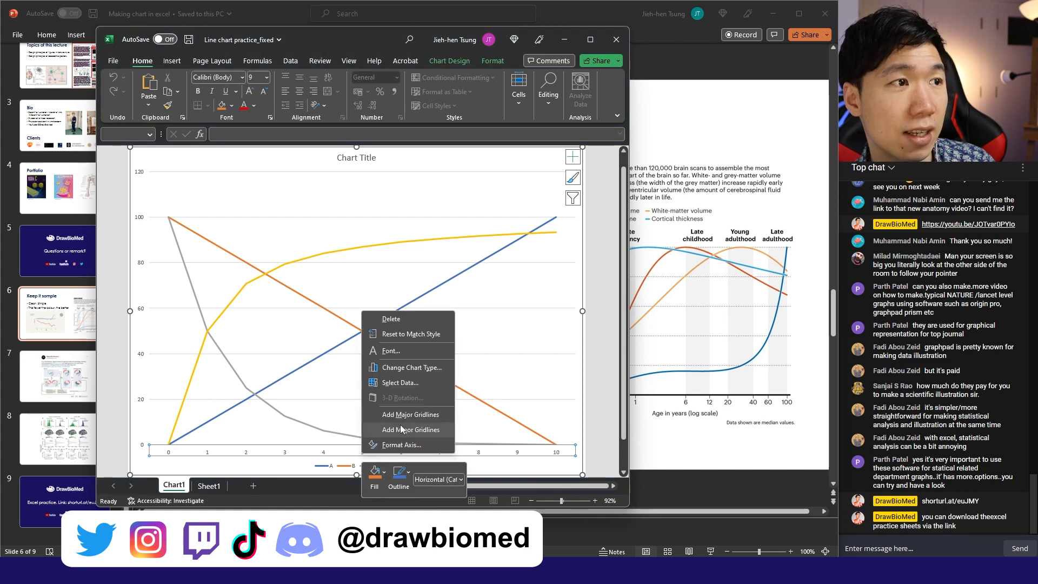
left_click(400, 445)
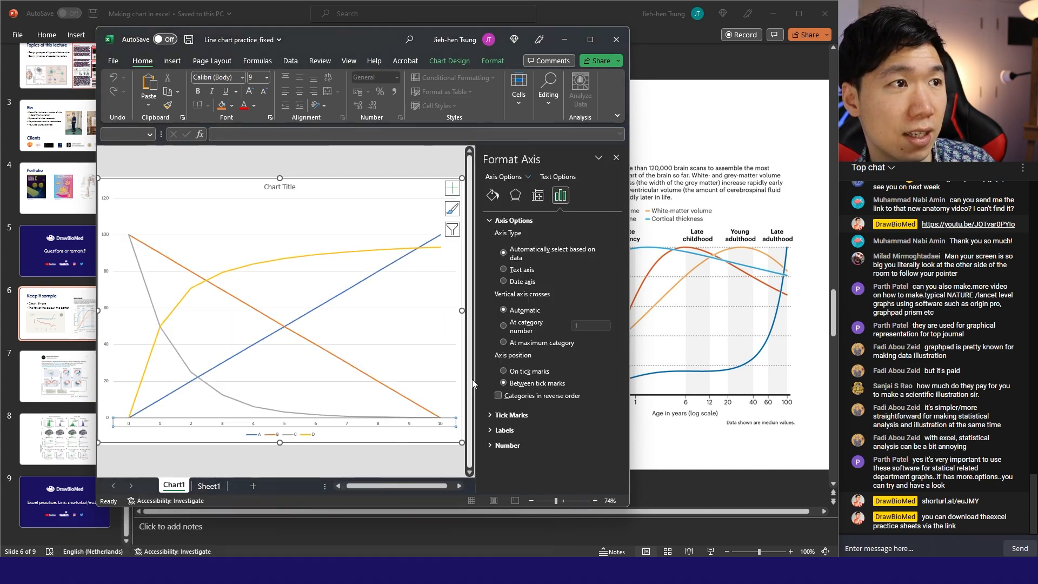
left_click(493, 195)
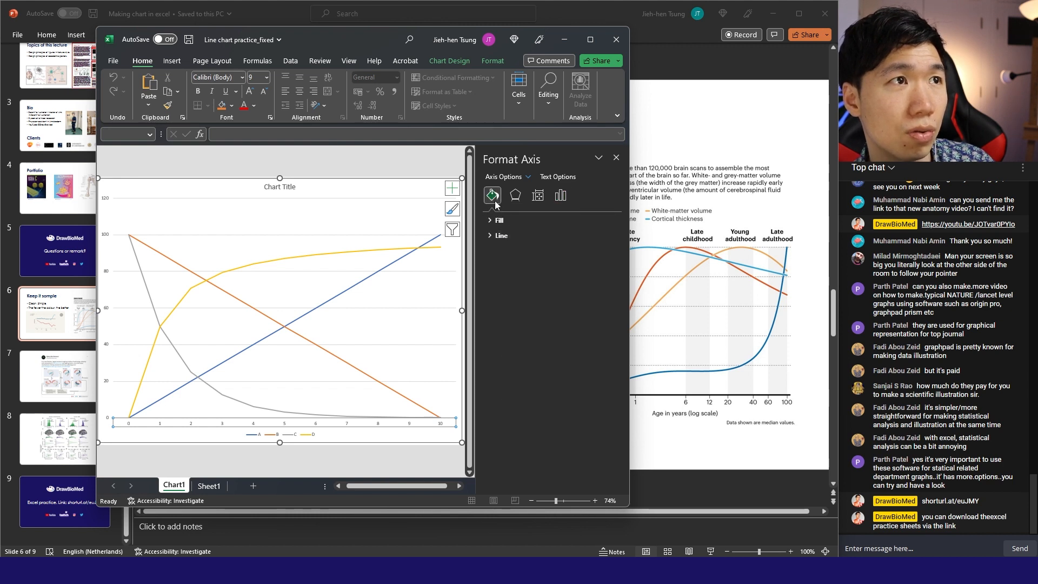
left_click(500, 236)
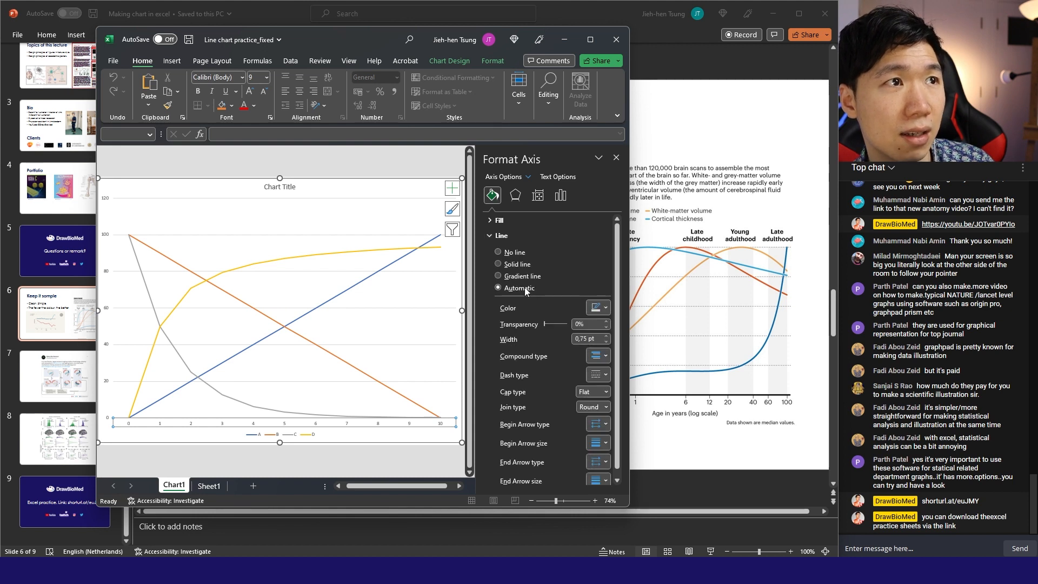
left_click(600, 308)
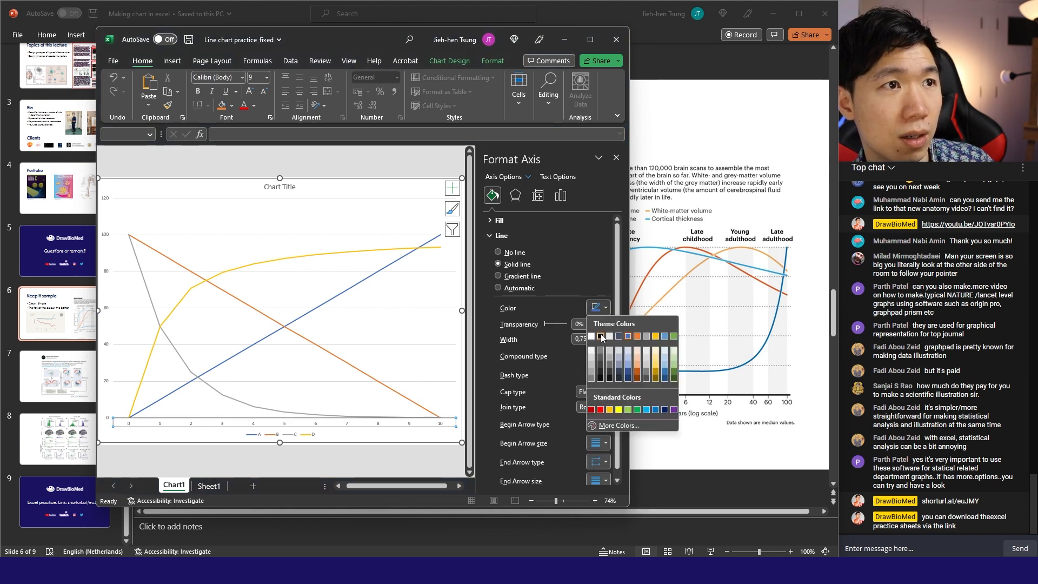
left_click(604, 339)
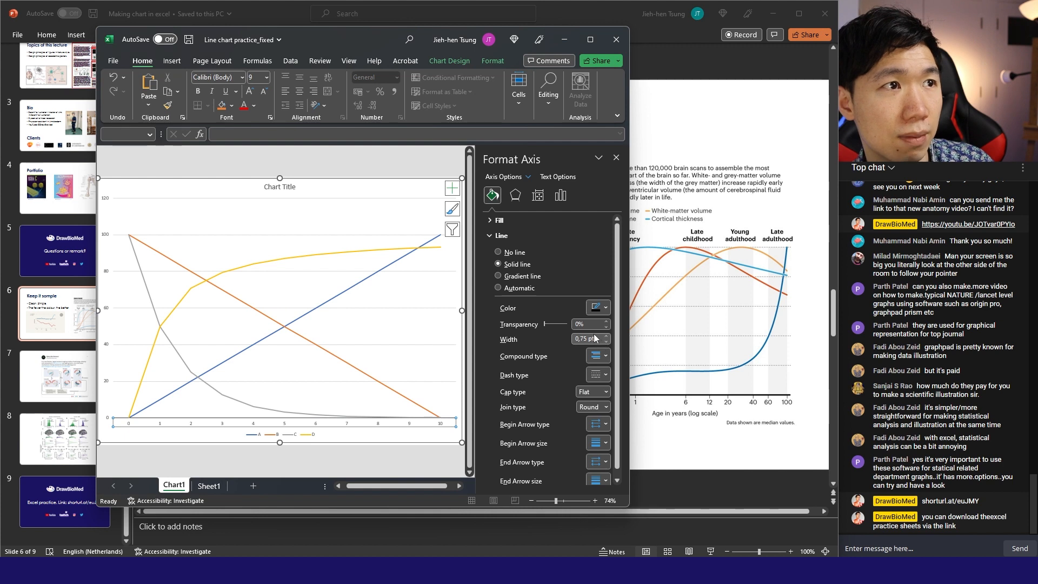
left_click_drag(596, 339, 560, 330)
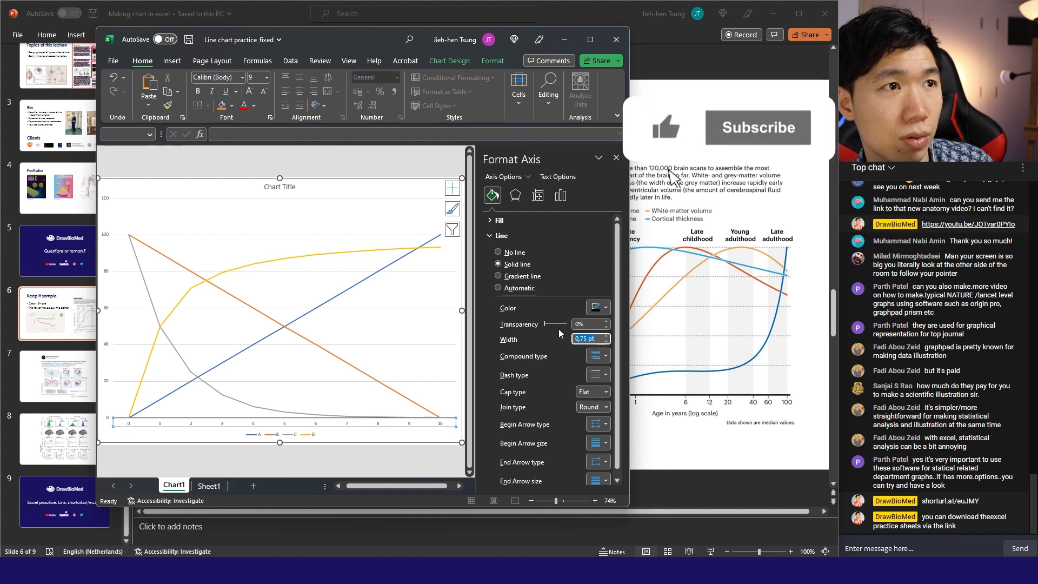
type("3")
key("Return")
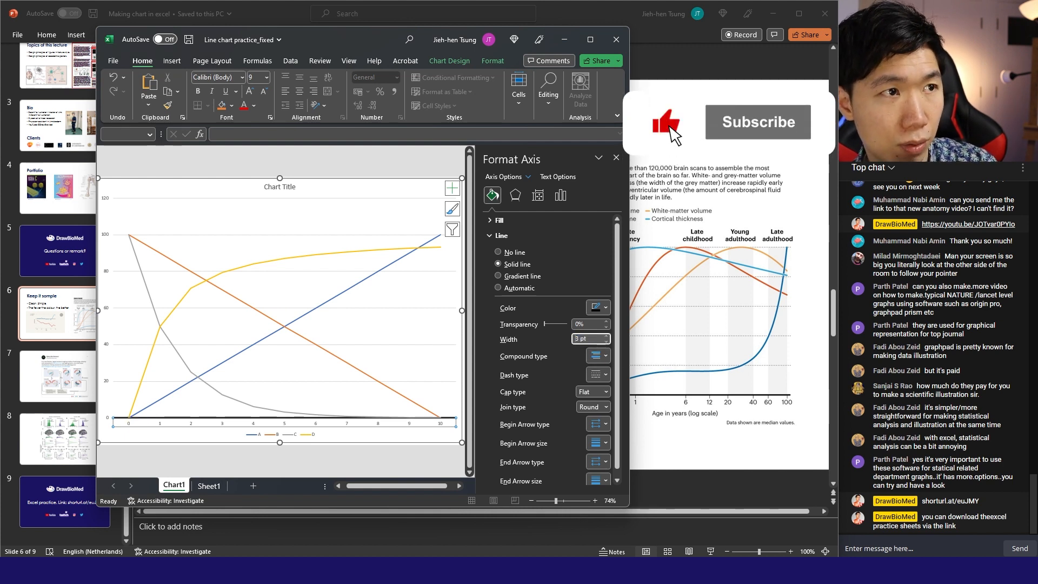
left_click(240, 458)
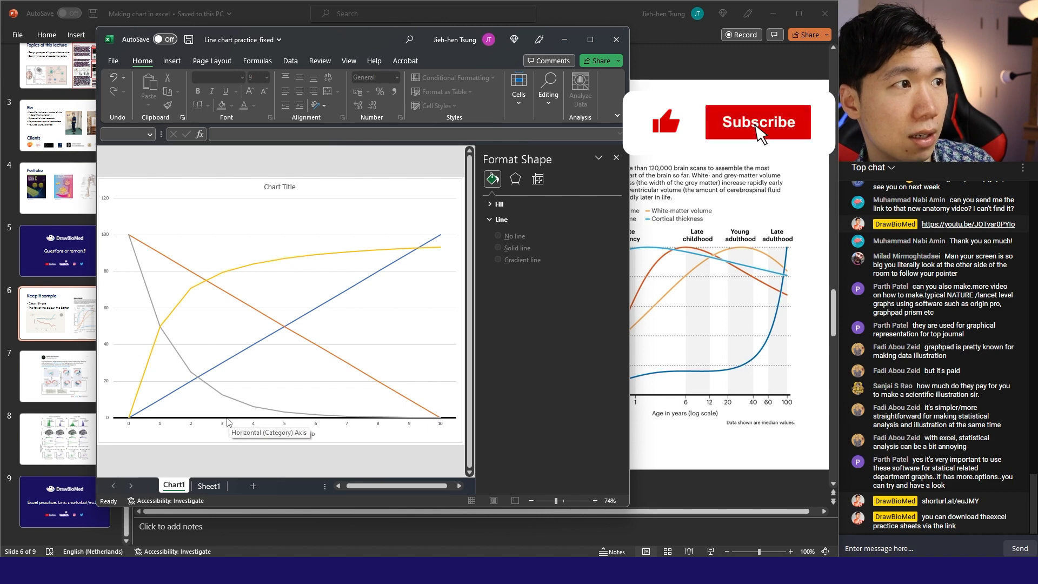
- Set the horizontal axis's major tick marks to Outside
left_click(229, 421)
left_click(551, 414)
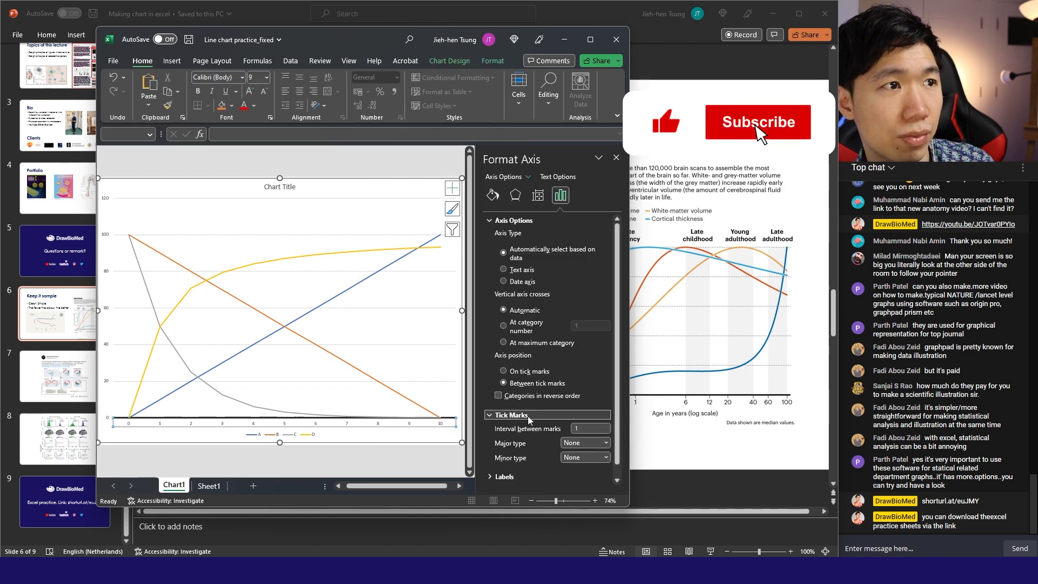
scroll(529, 419, "down", 1)
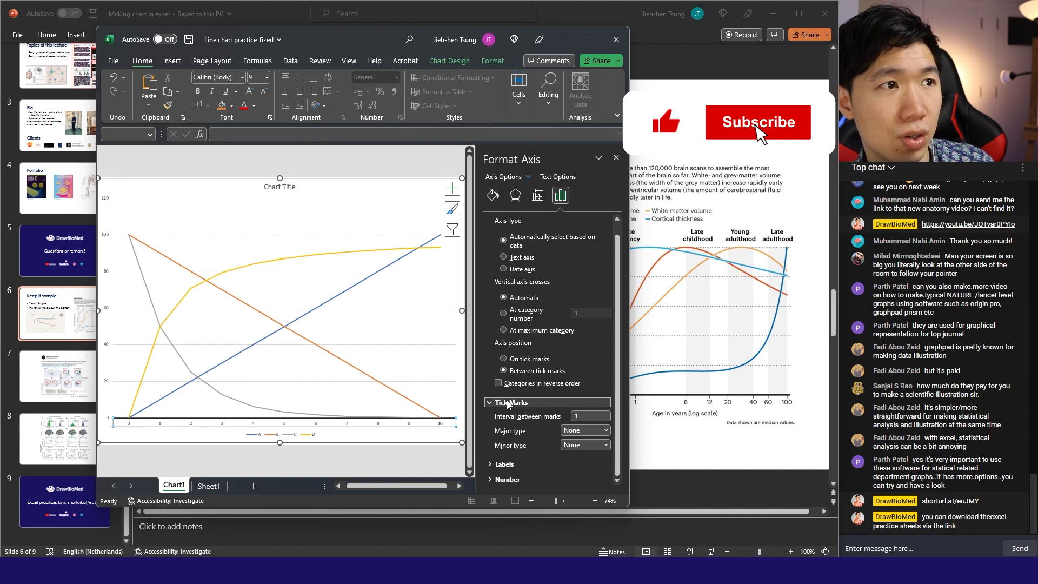
left_click(583, 430)
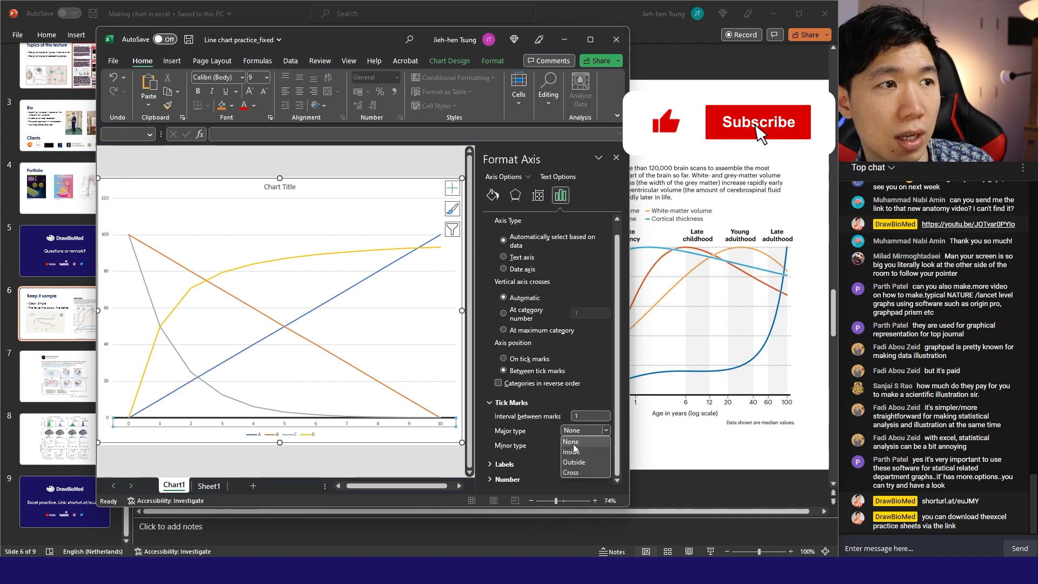
left_click(576, 462)
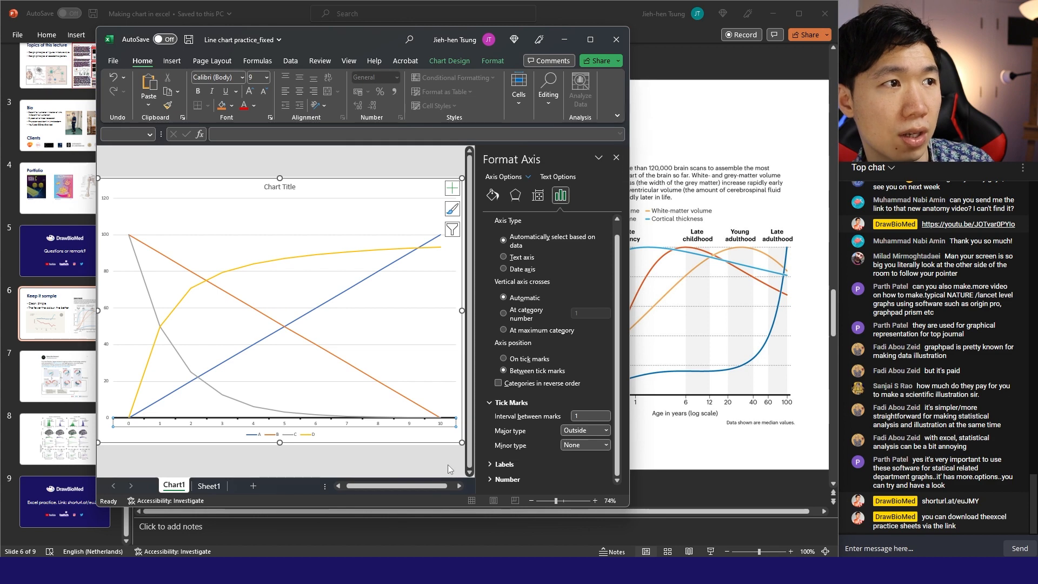
left_click(347, 448)
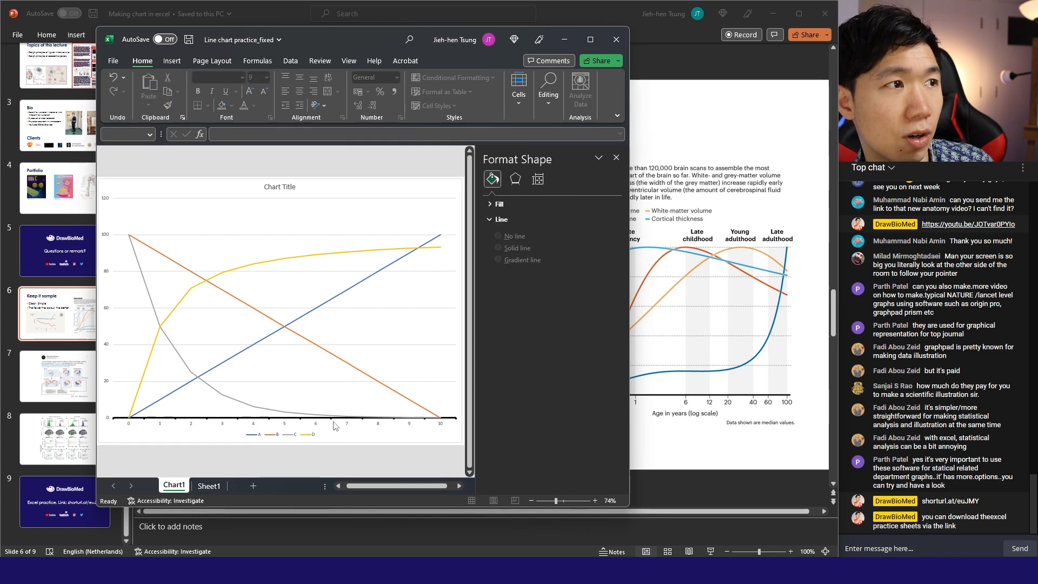
- Set the horizontal axis position to On tick marks so the curves start directly at the vertical axis
left_click(345, 423)
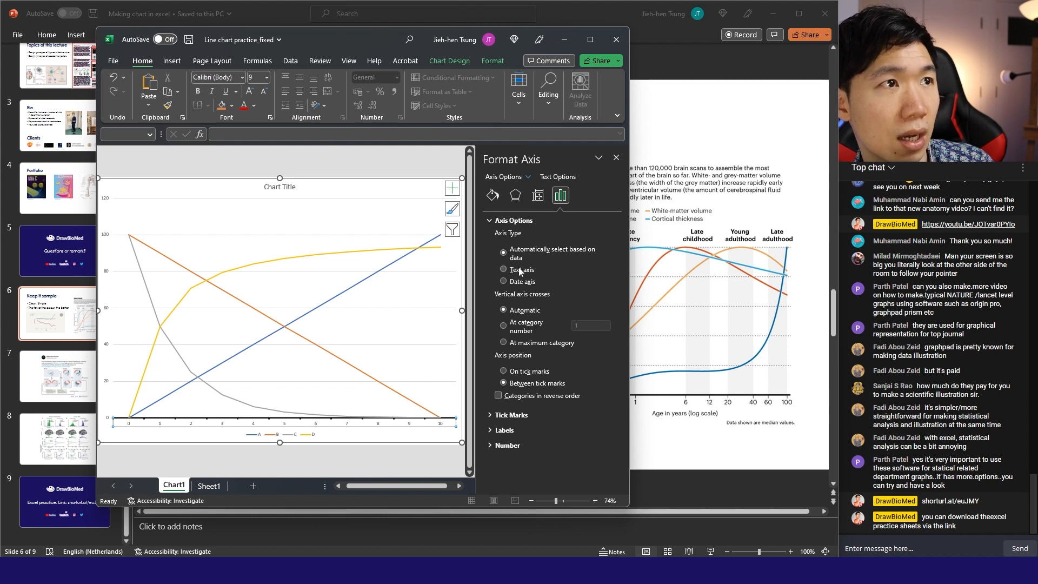
left_click(504, 371)
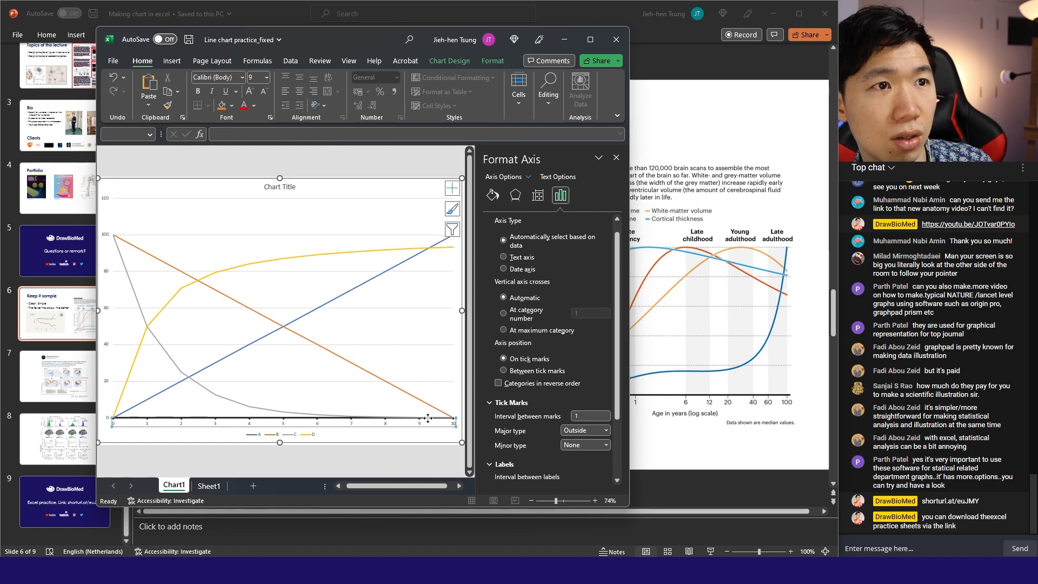
left_click(420, 465)
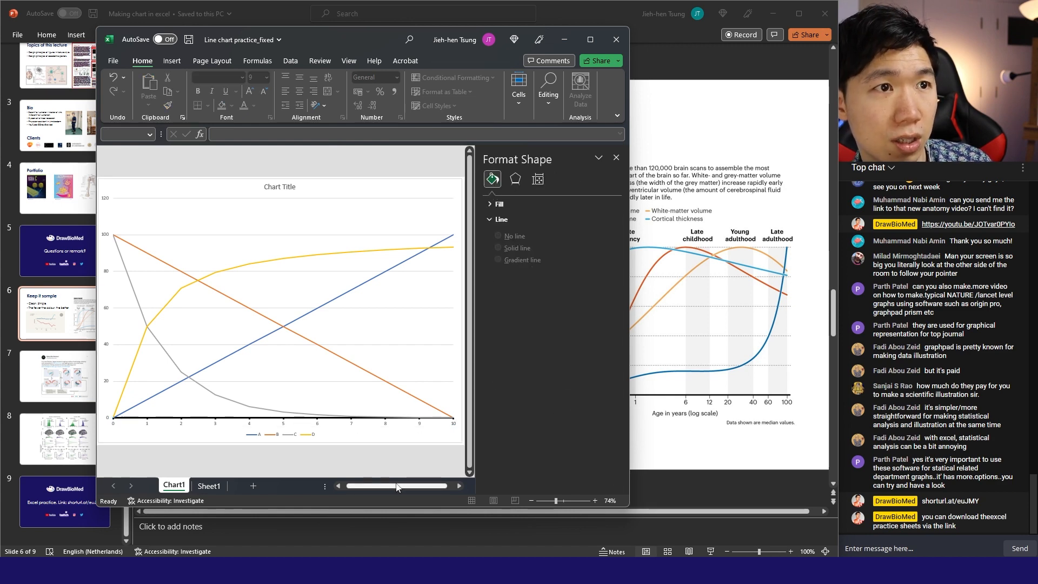
- Move the chart legend from below the horizontal axis to the upper-left corner of the chart, beside the title
left_click(318, 439)
left_click(319, 435)
left_click(332, 465)
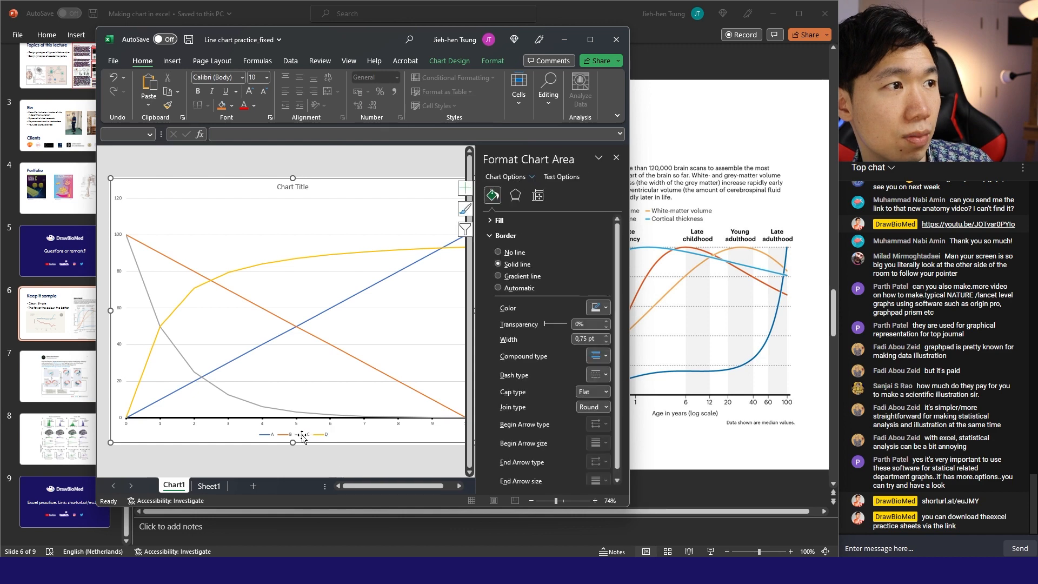
left_click(306, 435)
left_click(306, 436)
left_click(277, 436)
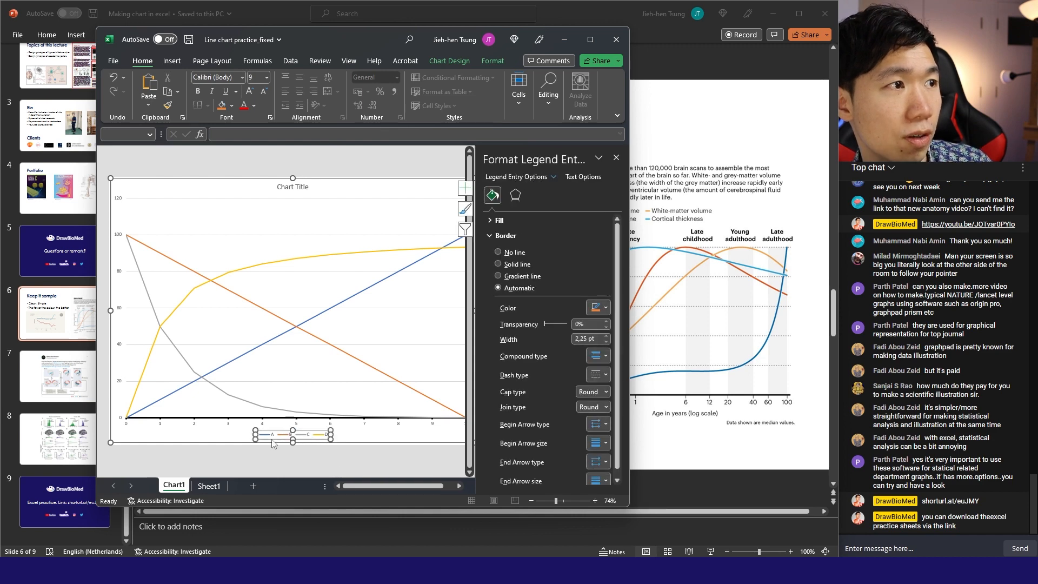
left_click(277, 437)
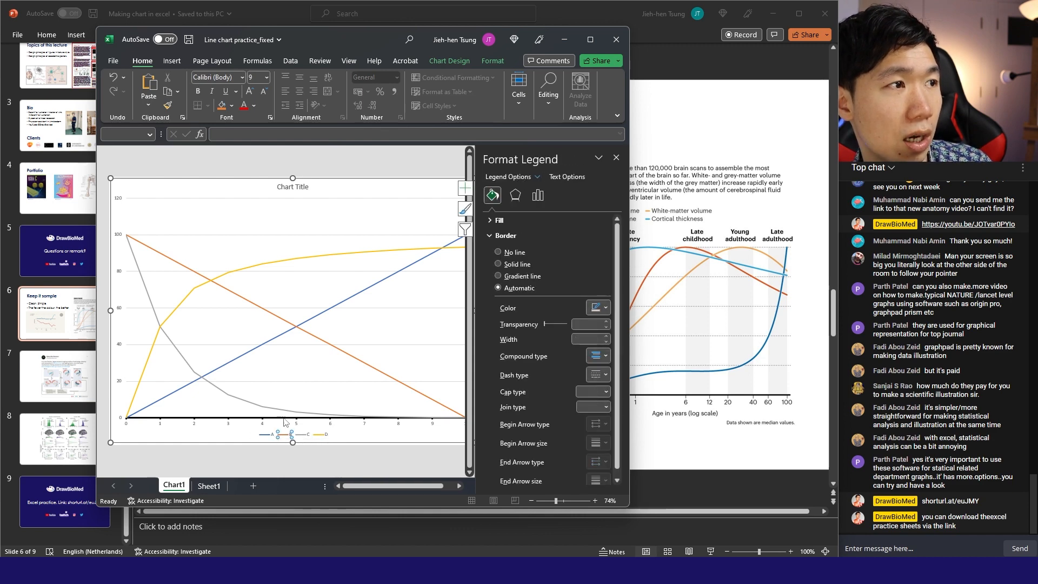
left_click(322, 434)
left_click_drag(321, 434, 198, 187)
- Delete the placeholder chart title and deselect the chart
left_click(311, 189)
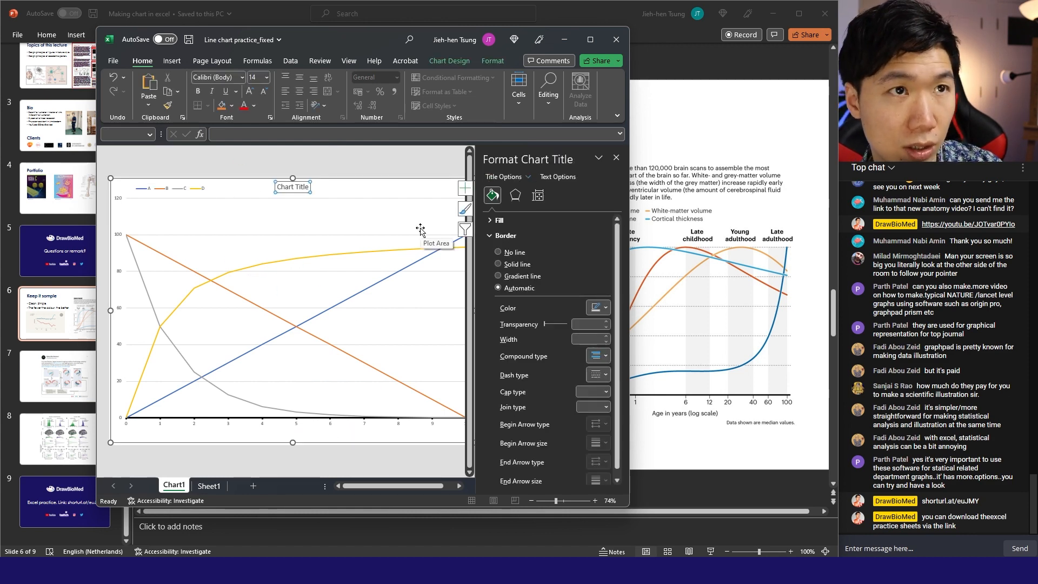
key("Delete")
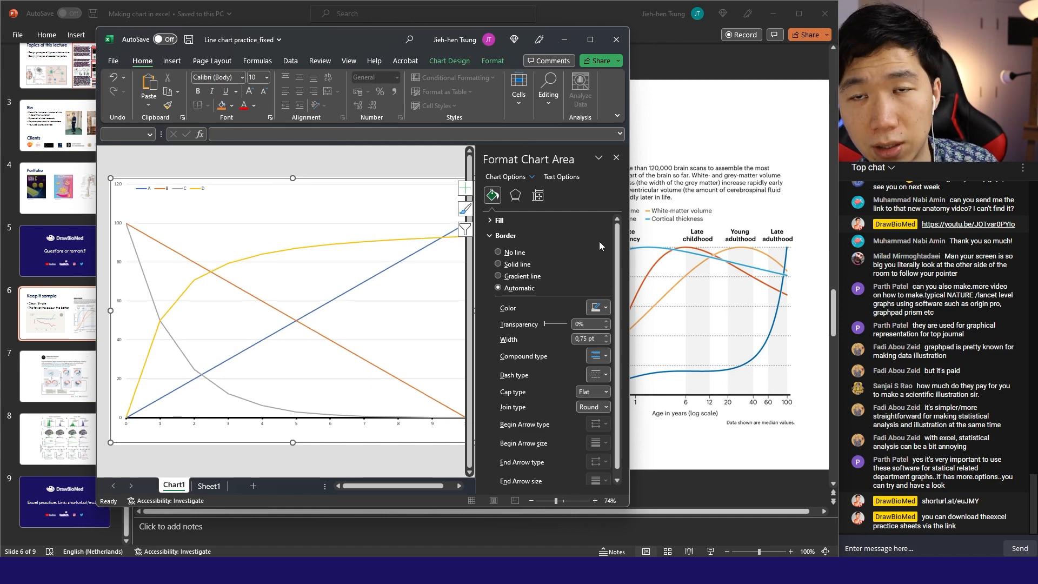
key("Escape")
- Widen the workbook window and lower the plot area's upper edge so the legend sits above it
left_click_drag(628, 237, 666, 237)
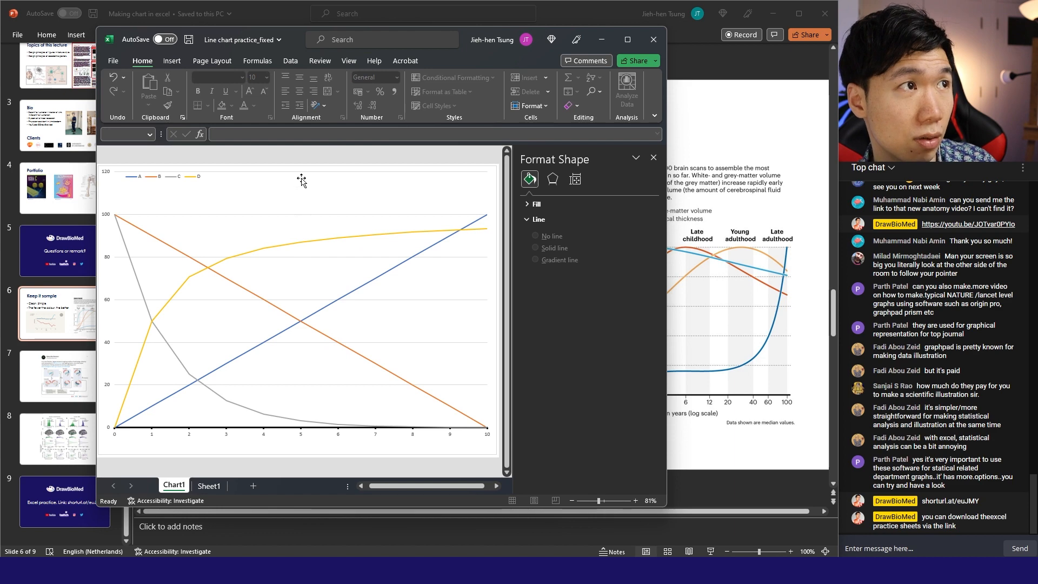
left_click(299, 200)
left_click_drag(299, 200, 299, 198)
- Set the maximum bound of the vertical axis to 100
left_click(112, 201)
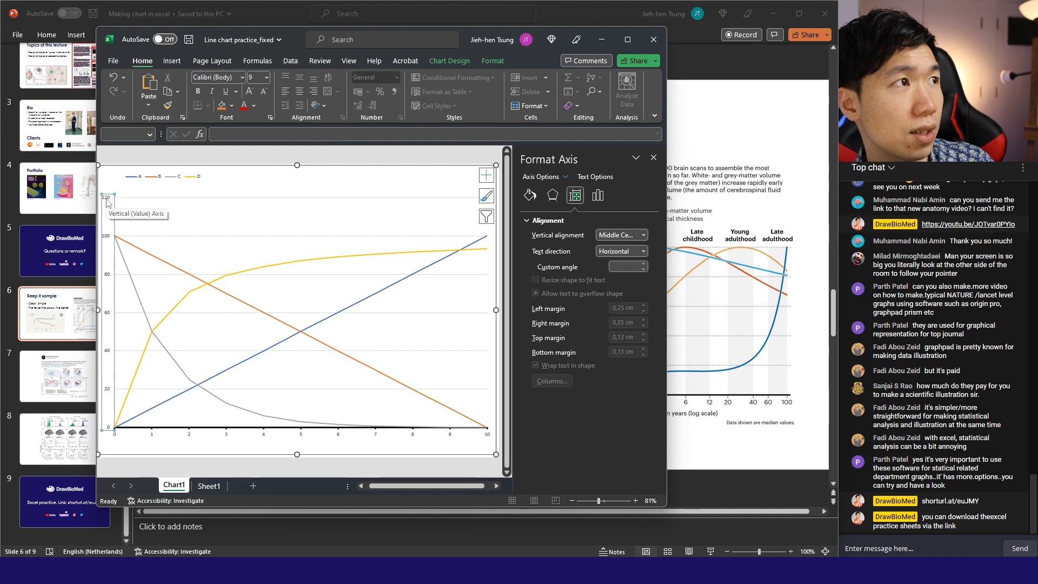
right_click(107, 239)
left_click(165, 376)
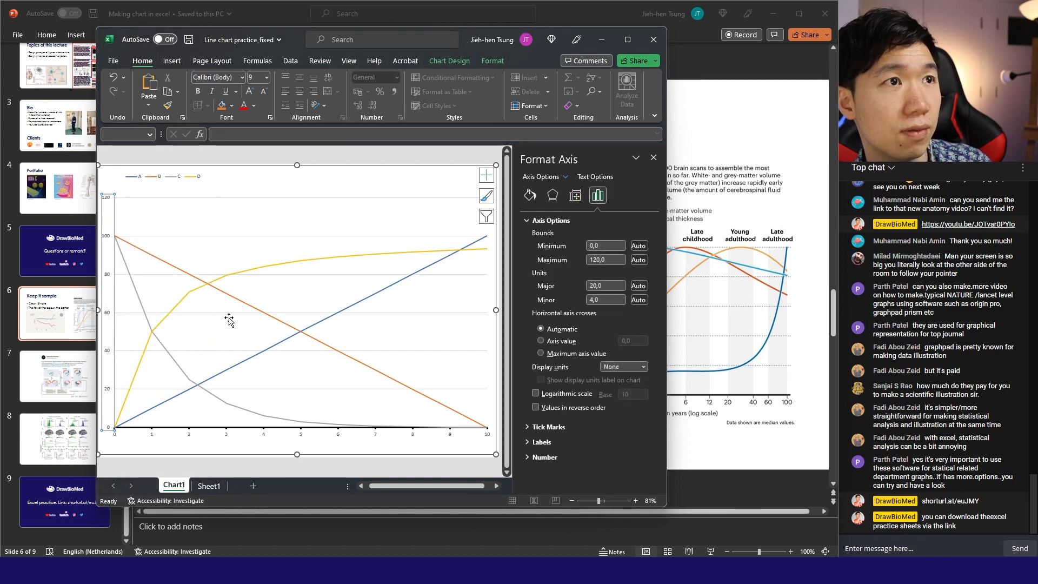
double_click(614, 259)
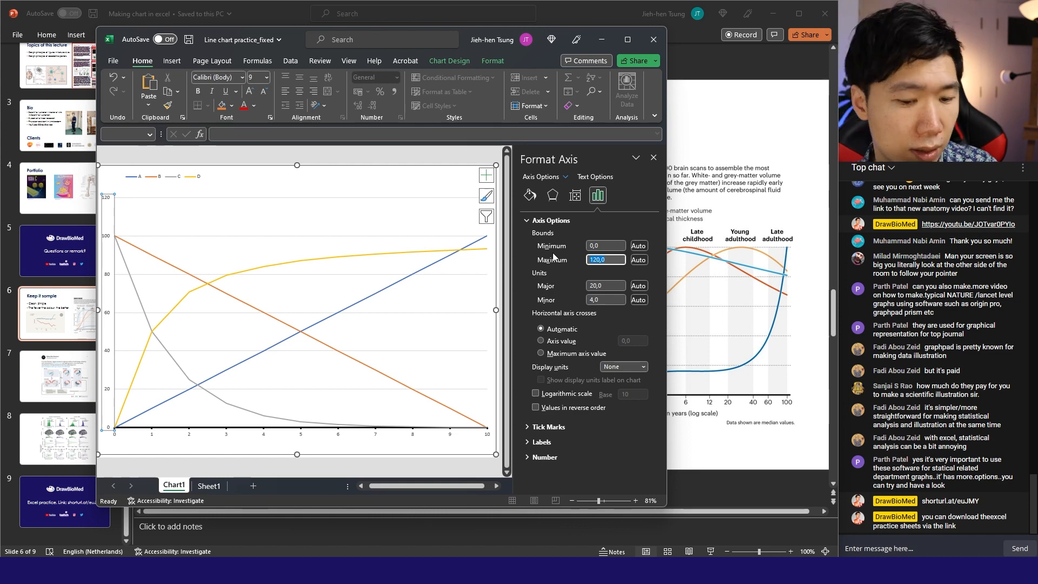
type("100")
key("Return")
left_click(386, 169)
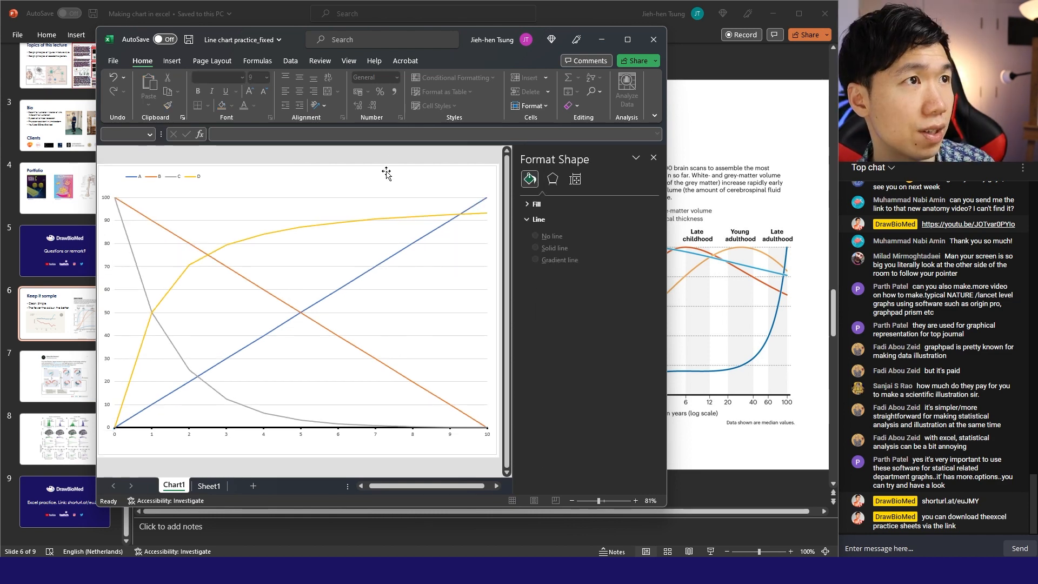
- Set the major unit of the vertical axis to 20 and deselect the chart
left_click(114, 362)
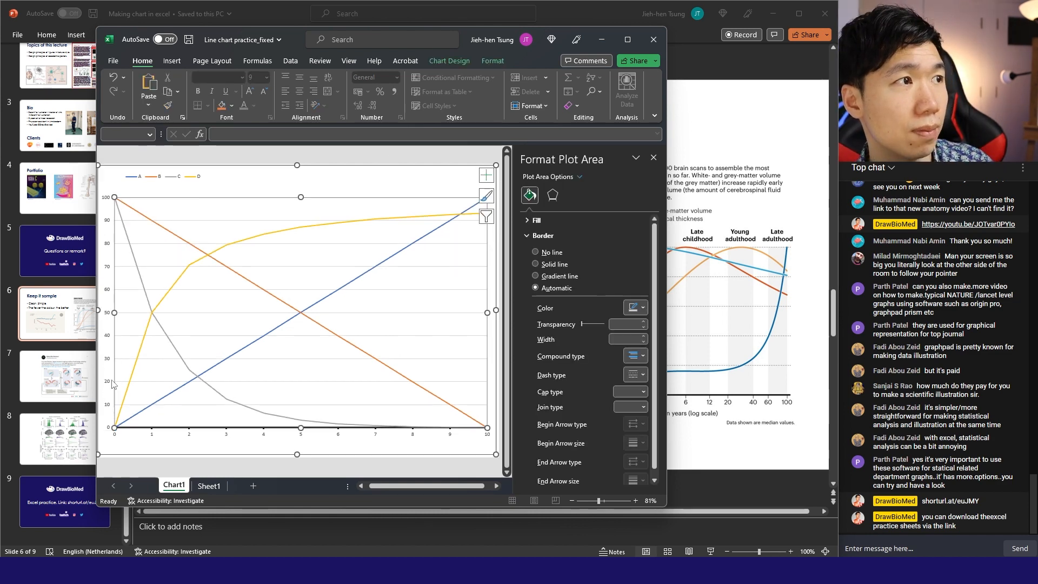
left_click(108, 227)
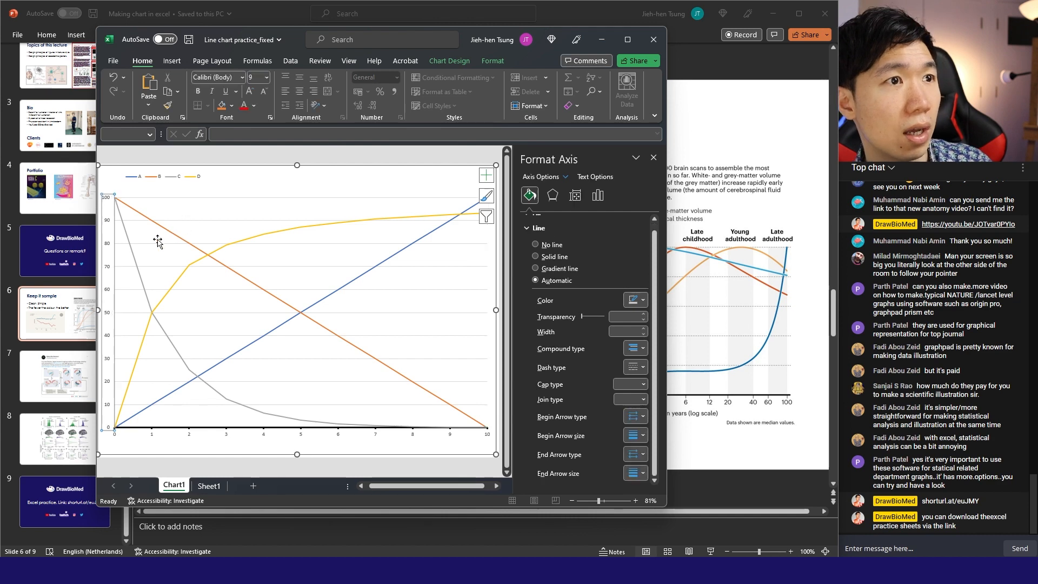
right_click(108, 225)
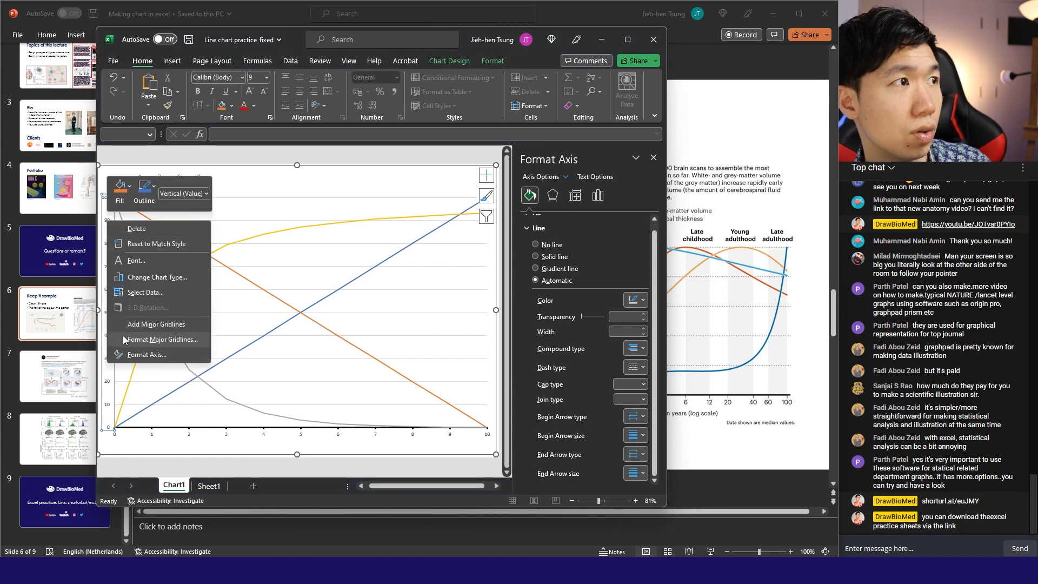
left_click(126, 355)
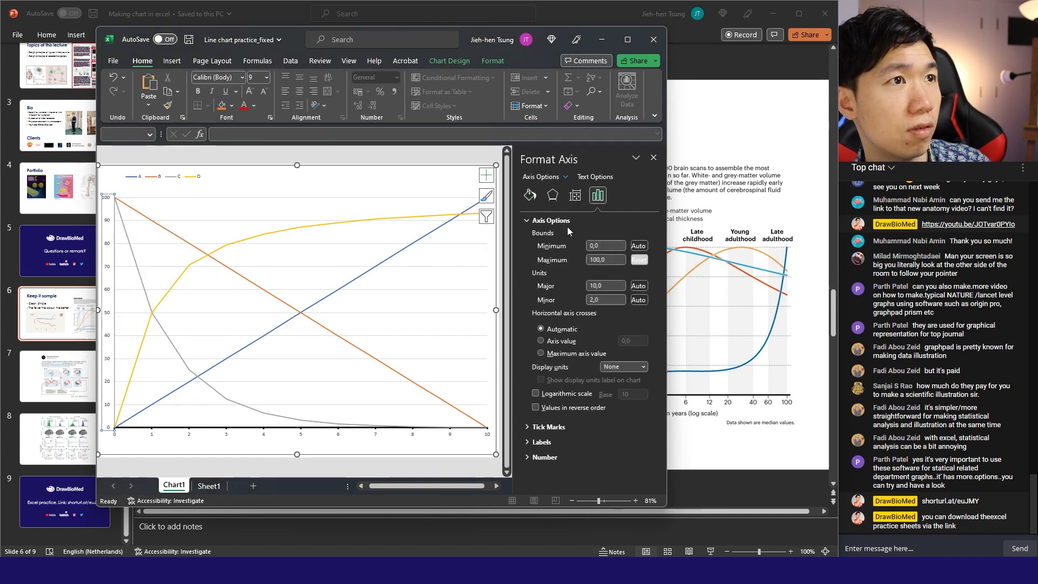
left_click_drag(606, 287, 586, 287)
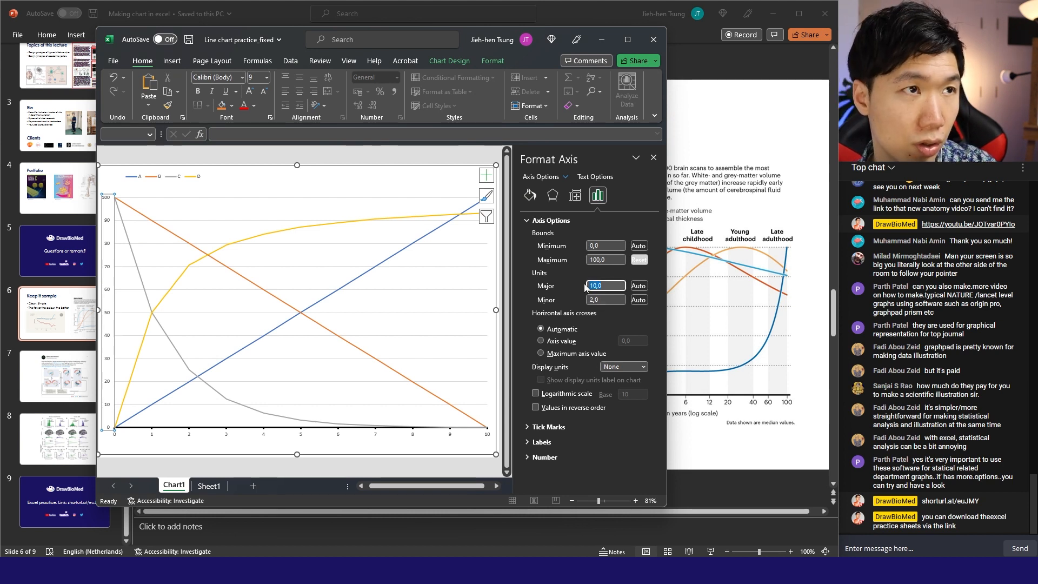
type("20")
key("Return")
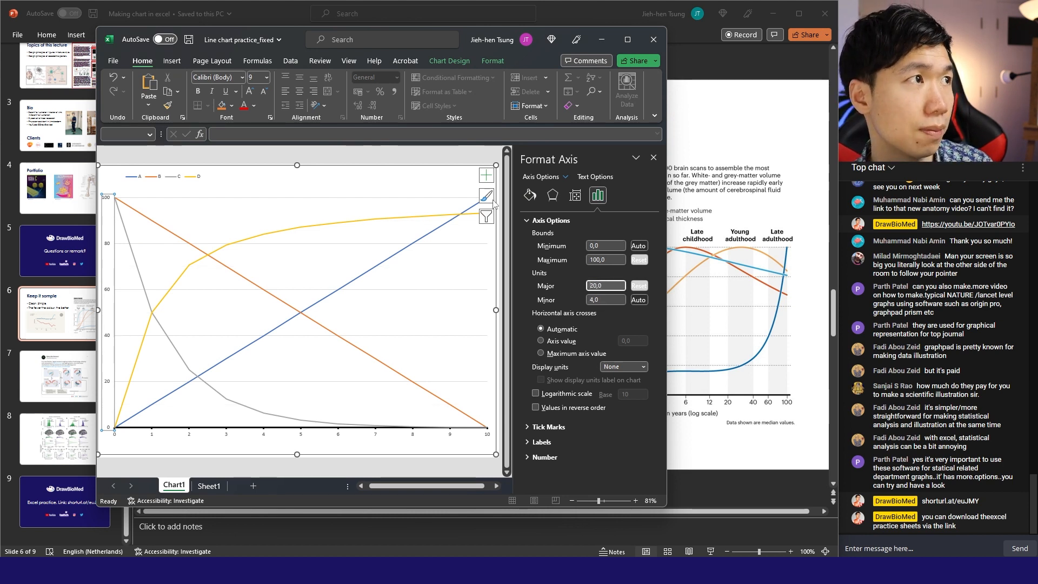
left_click(495, 202)
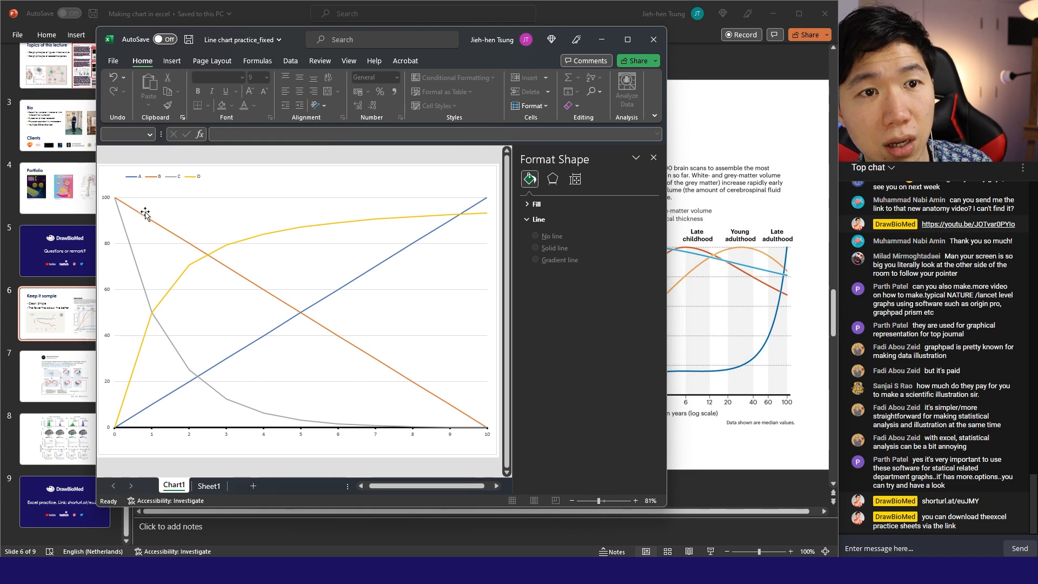
- Give the chart's horizontal major gridlines a dashed line style
left_click(211, 198)
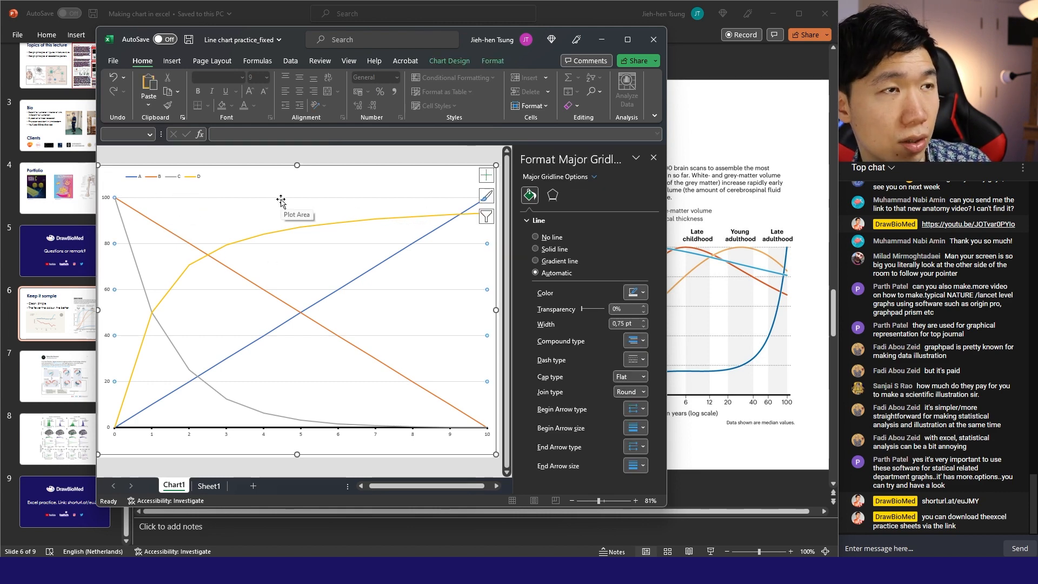
left_click(386, 201)
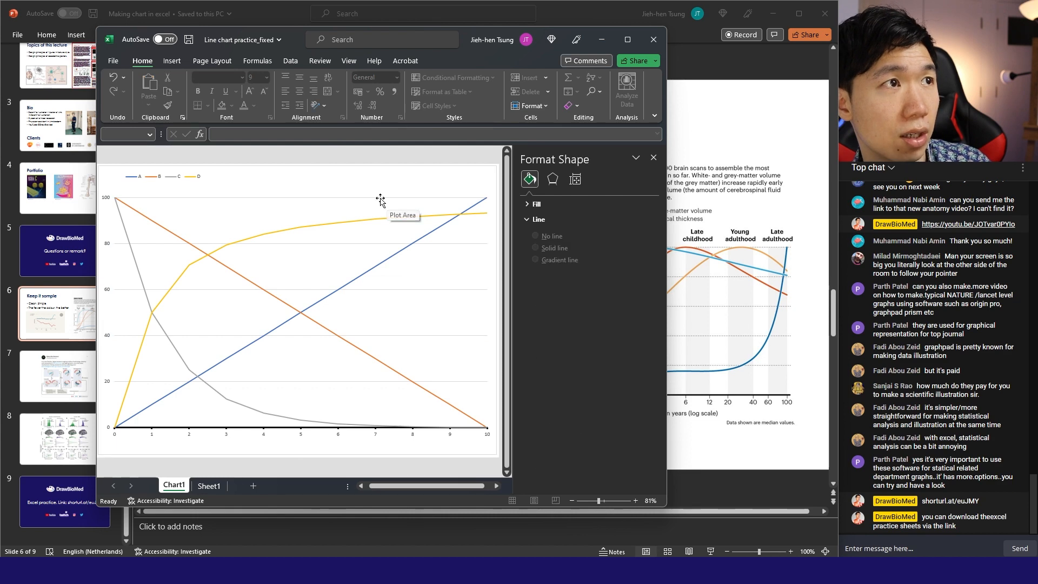
left_click(386, 197)
left_click(368, 192)
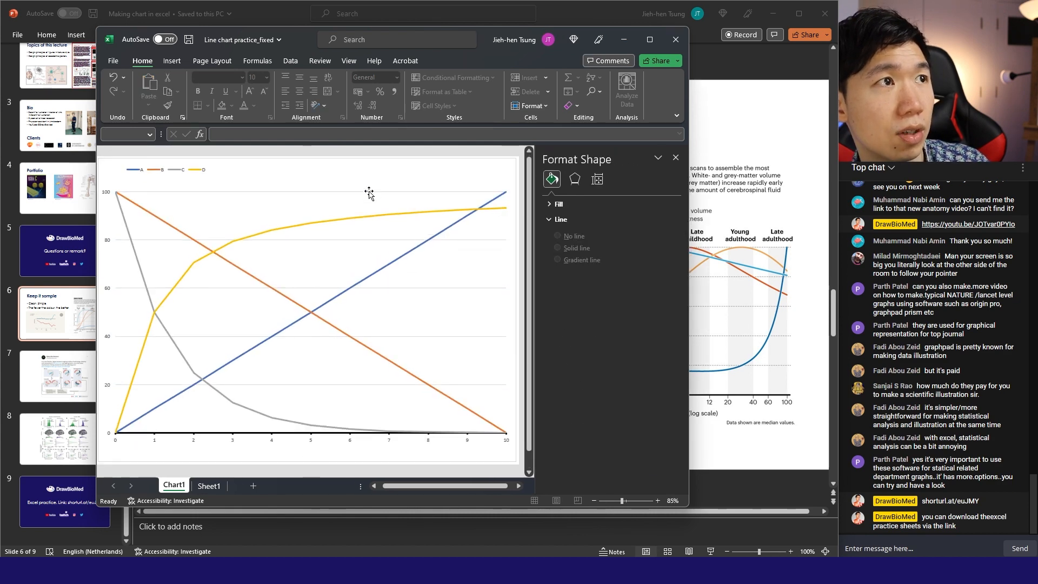
left_click(368, 193)
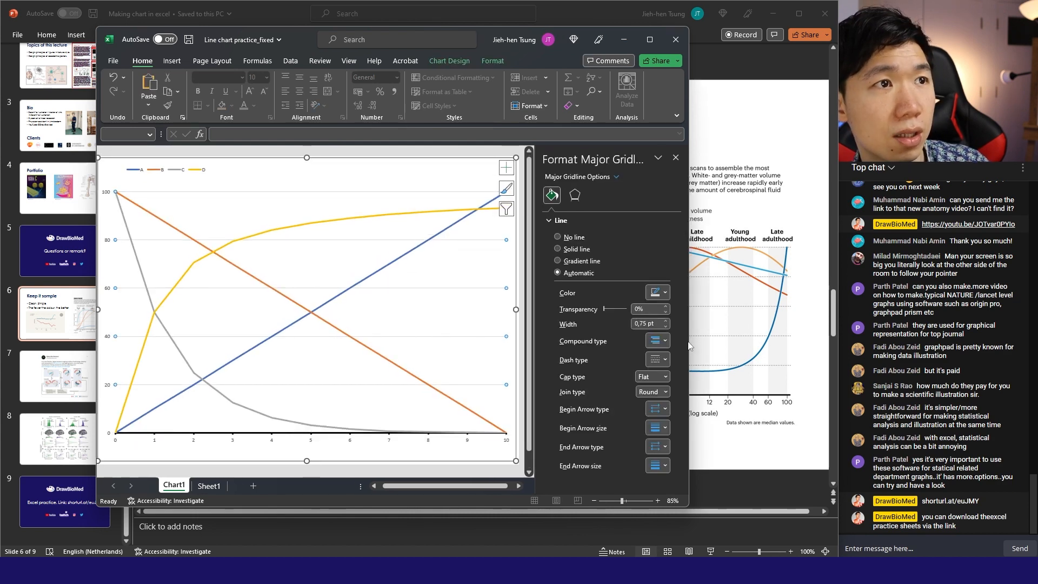
left_click(664, 360)
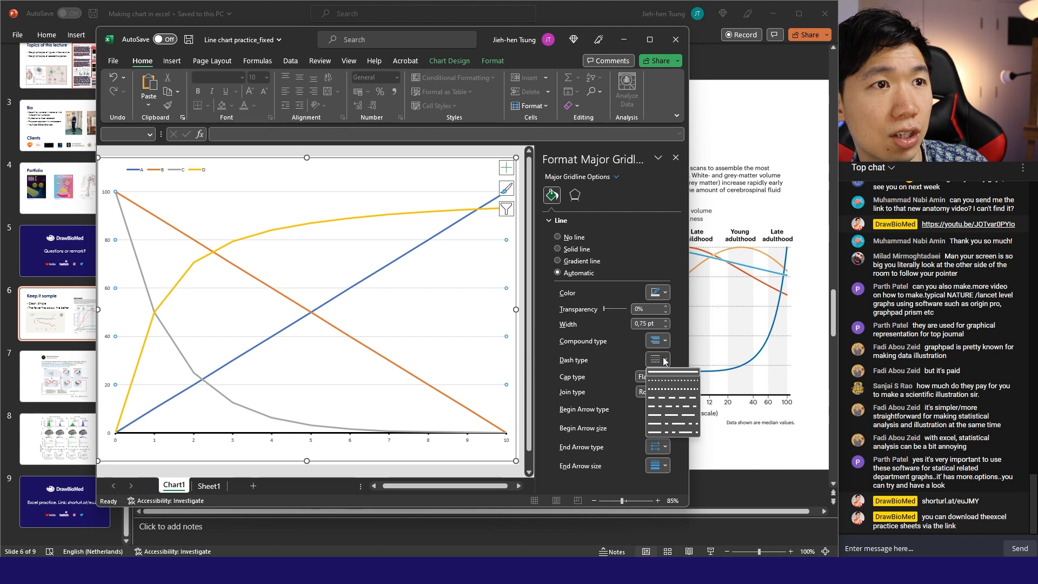
left_click(654, 401)
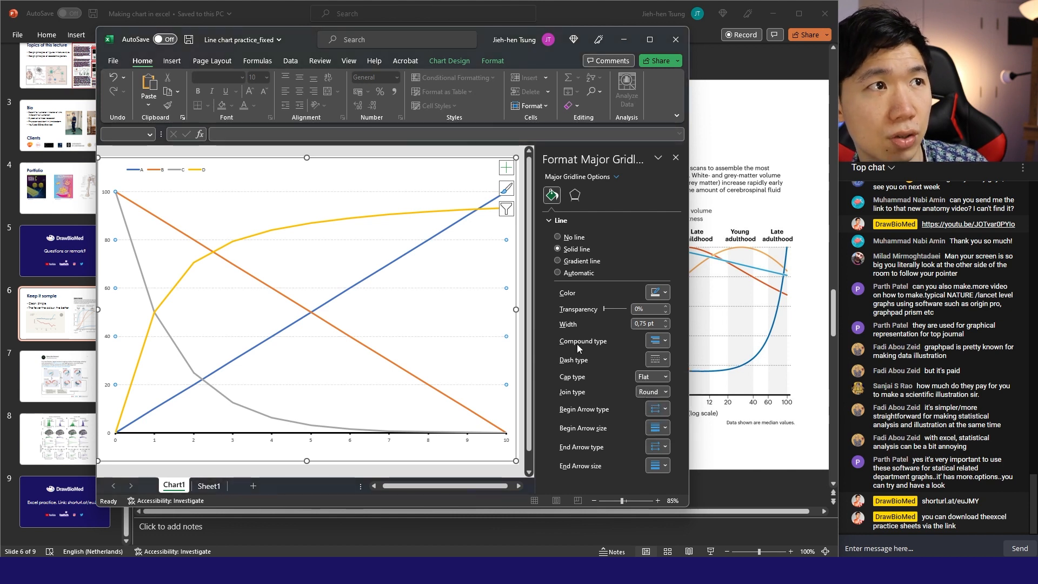
left_click(293, 172)
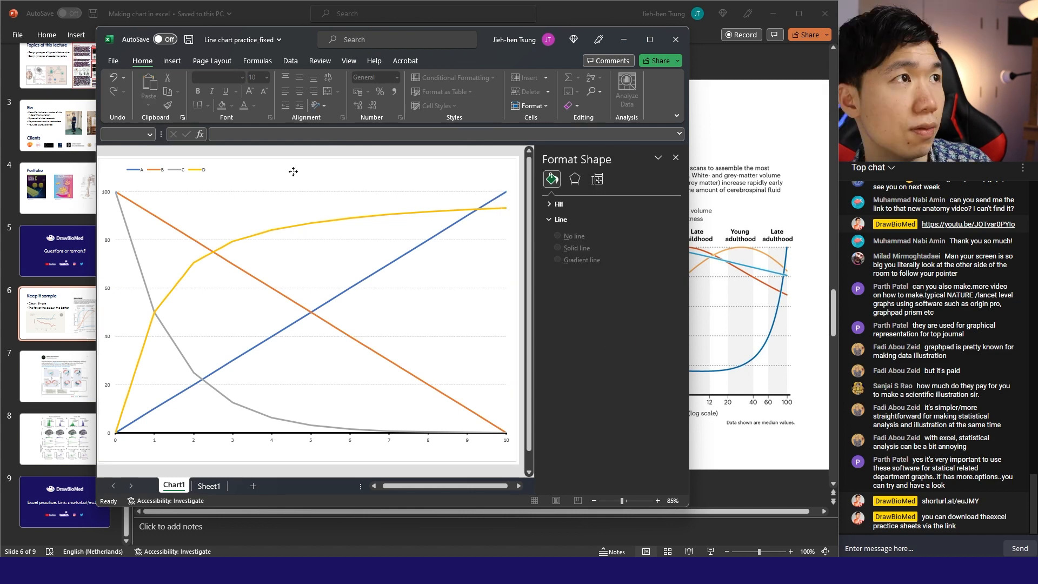
- Set the font size of all chart text to 16 and save the workbook
left_click(293, 171)
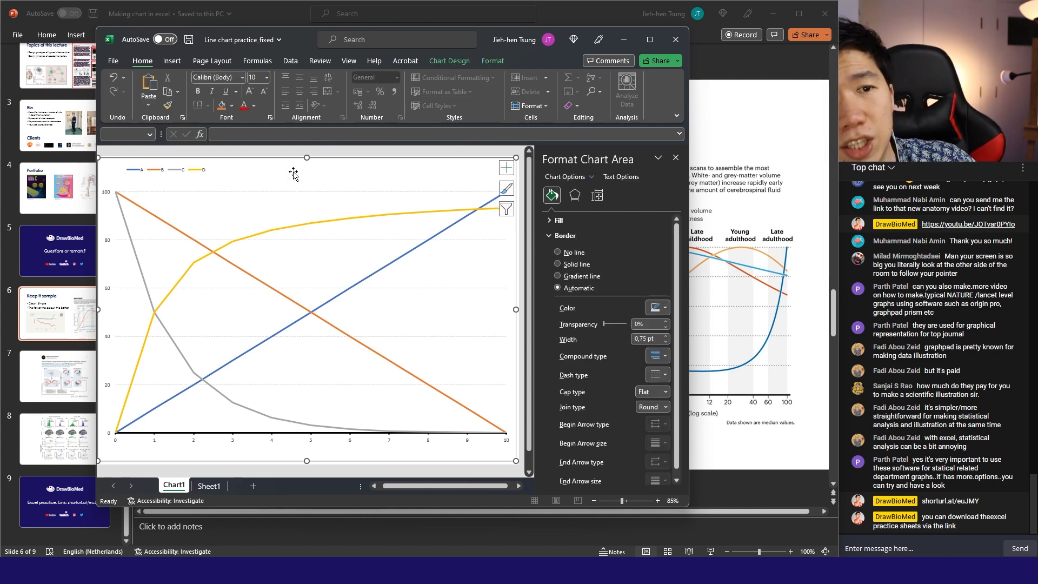
left_click(389, 158)
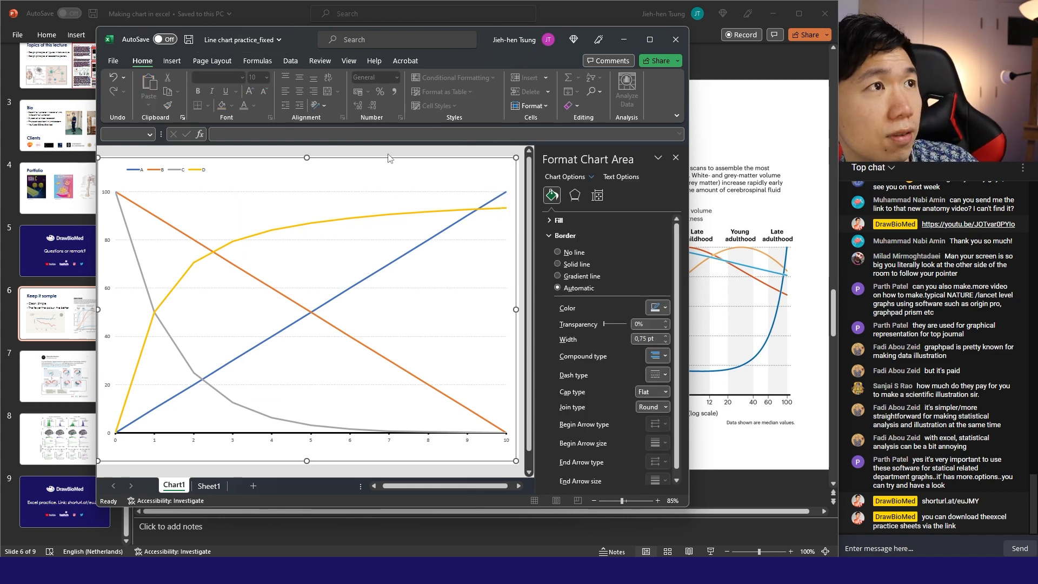
left_click(373, 176)
left_click(267, 77)
left_click(260, 182)
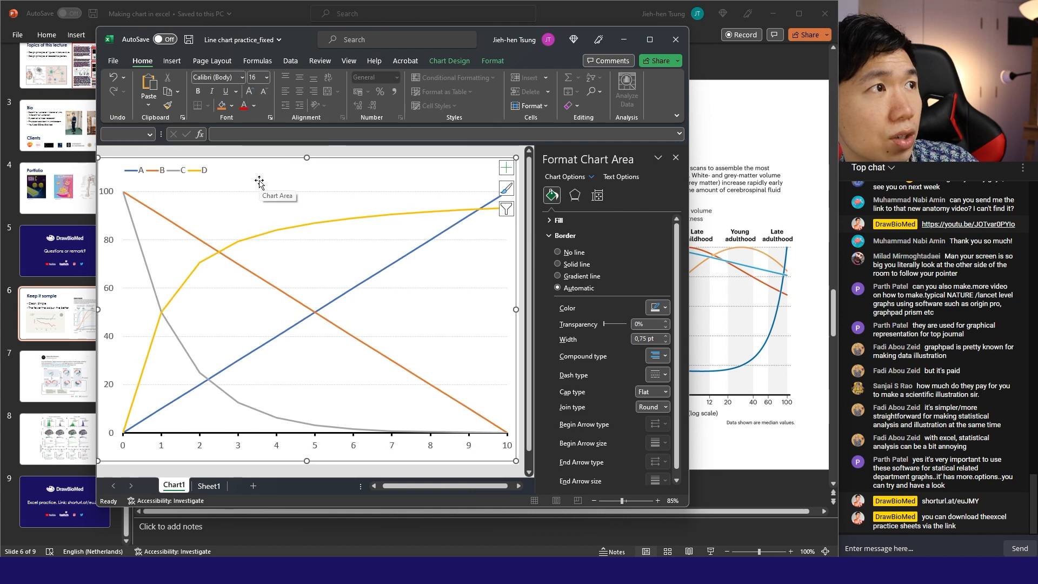
left_click(279, 149)
key("ctrl+s")
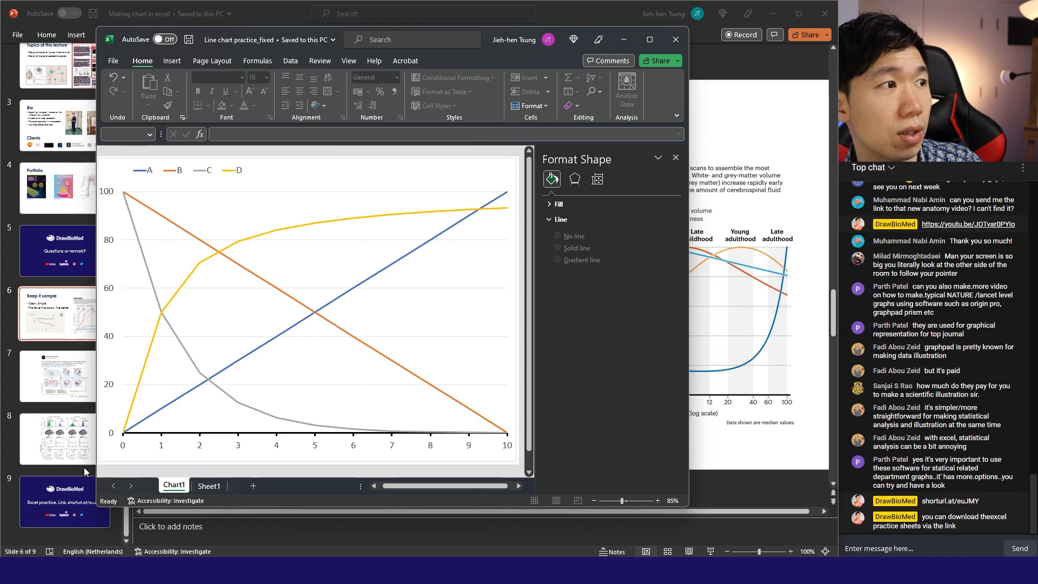
- Remove the border line around the chart area and deselect the chart
left_click(365, 179)
right_click(366, 181)
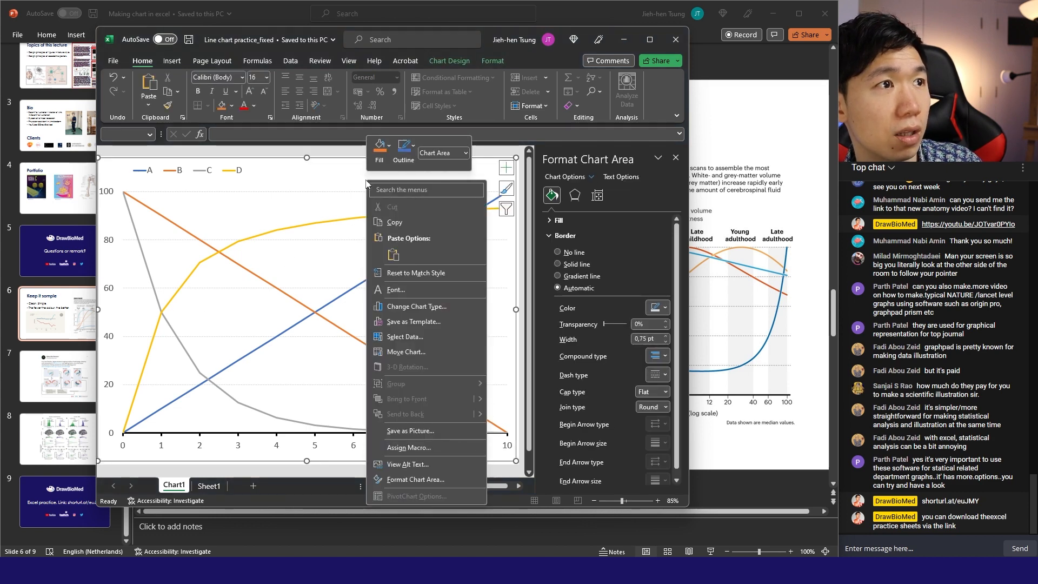
left_click(348, 214)
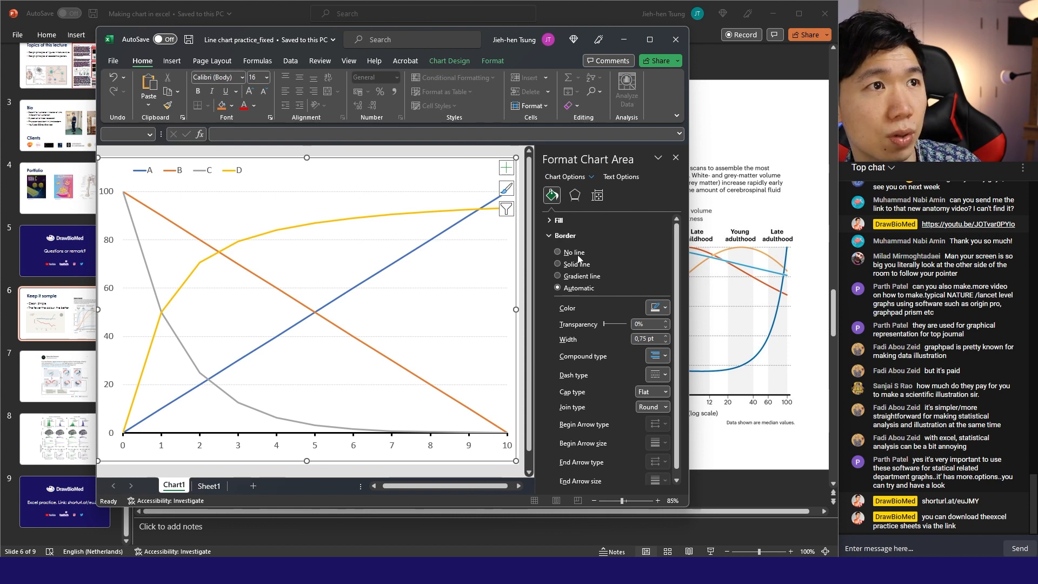
left_click(469, 153)
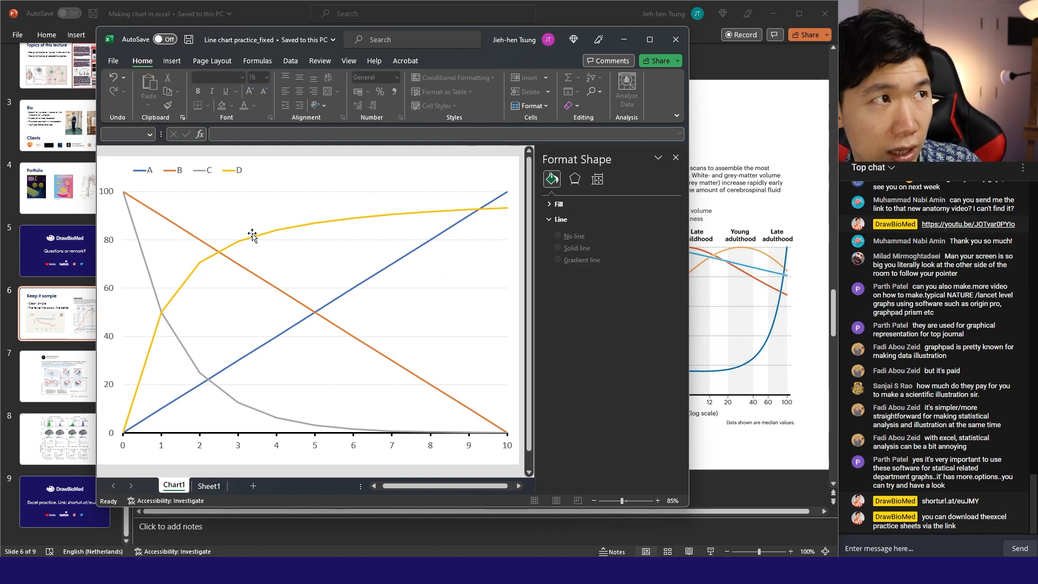
- Turn on line smoothing for the grey series C and the yellow series D
left_click(184, 349)
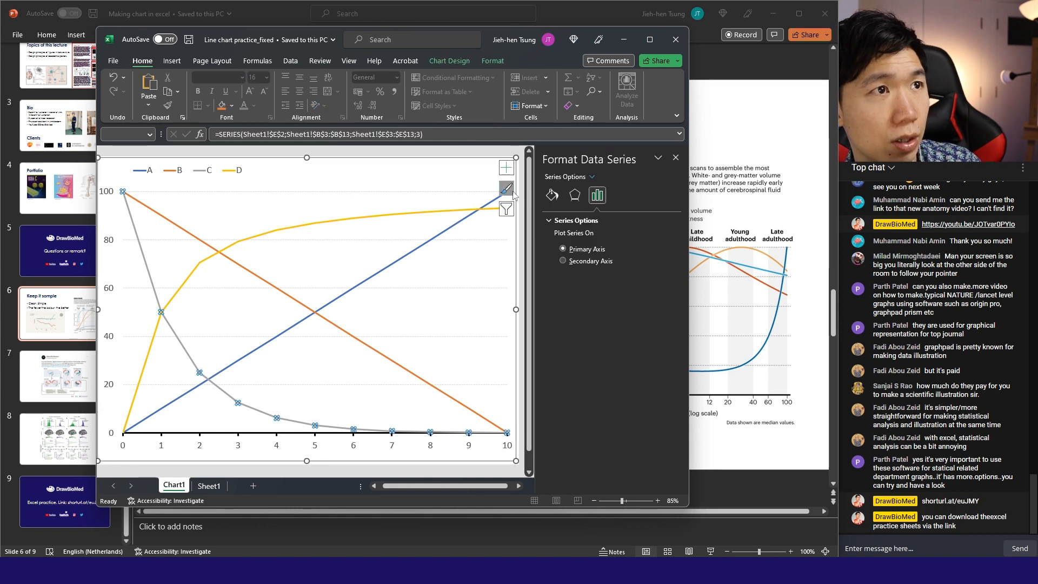
left_click(552, 195)
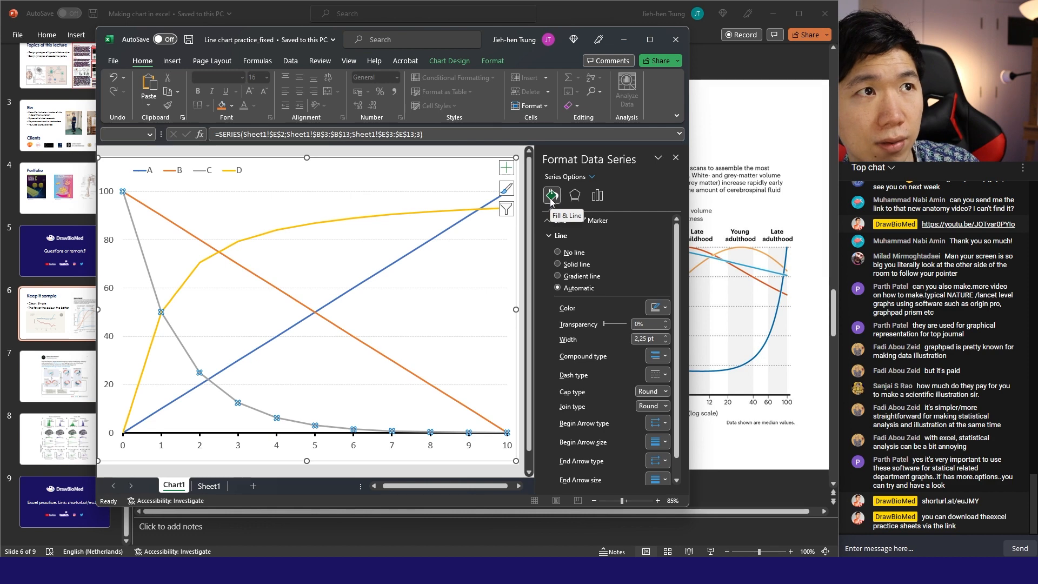
scroll(565, 302, "down", 1)
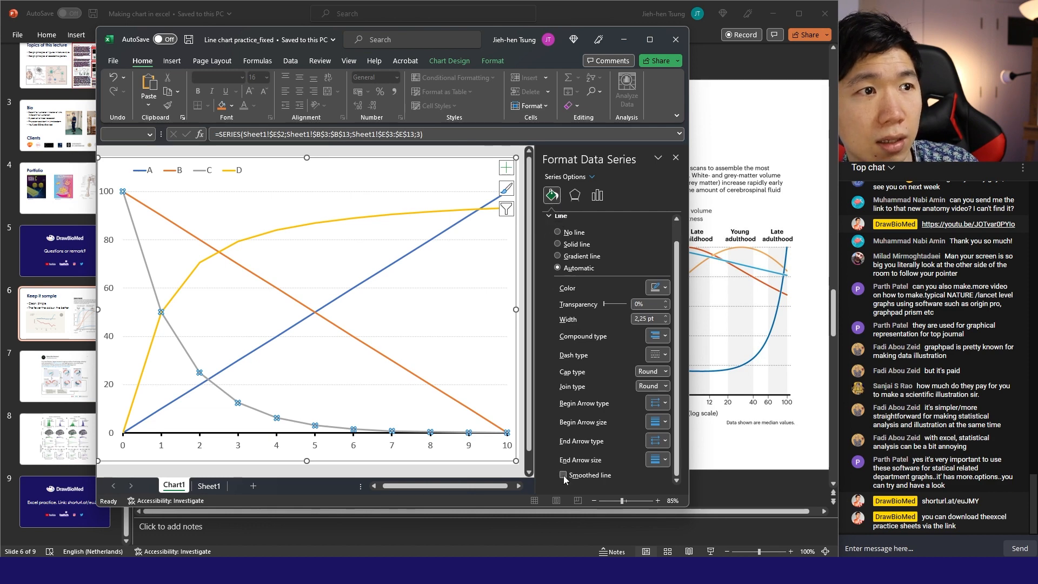
left_click(286, 240)
left_click(281, 229)
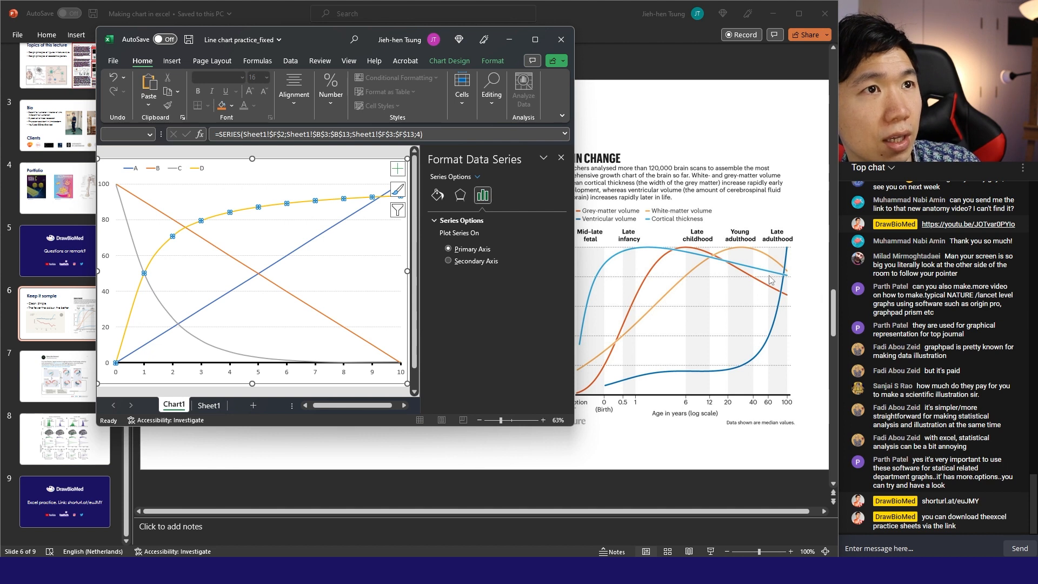
- Recolour the line of series C to a light blue shade from the theme colors
left_click(166, 311)
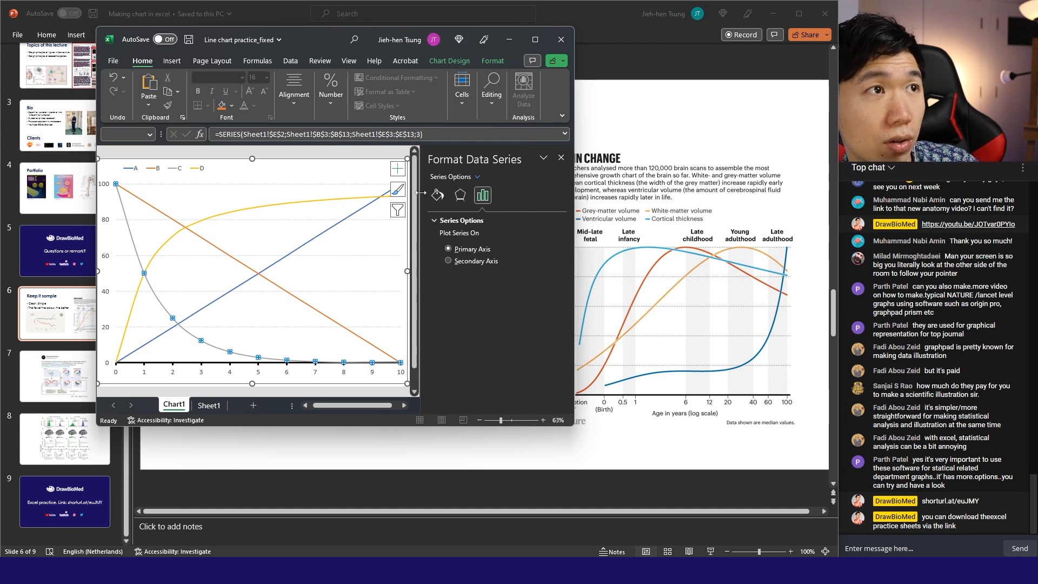
left_click(441, 199)
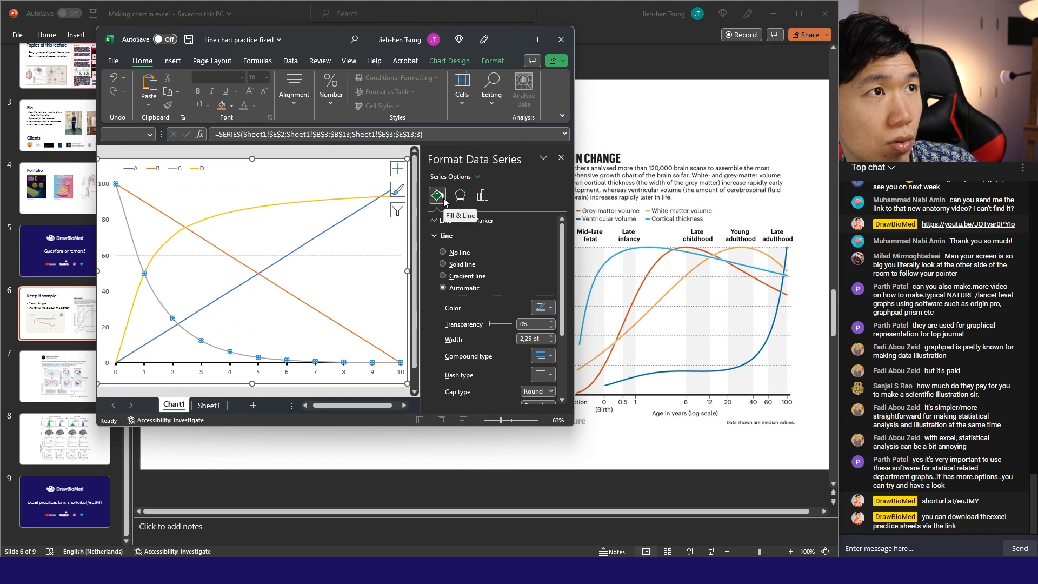
left_click(546, 311)
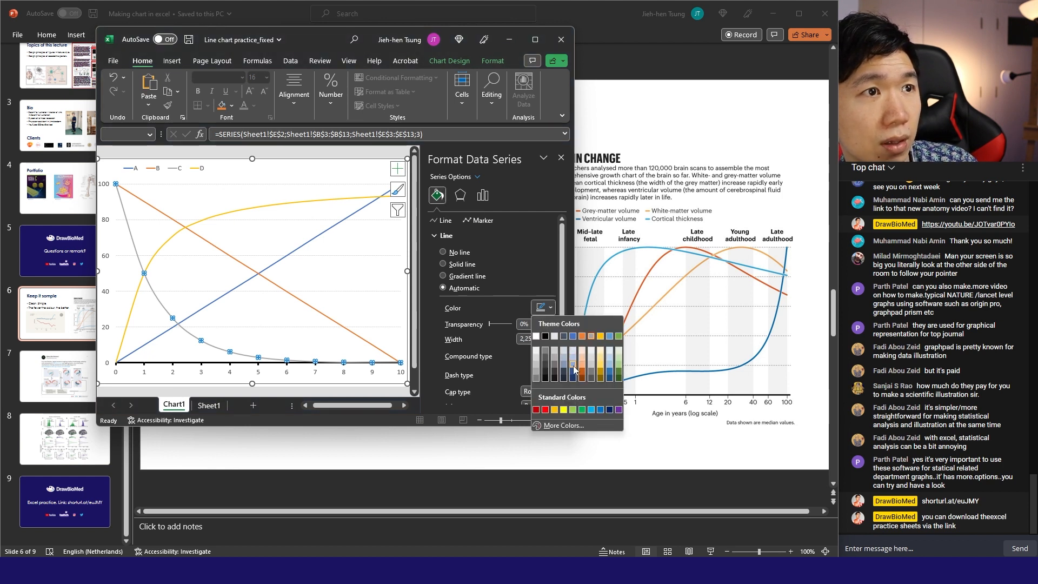
left_click(574, 369)
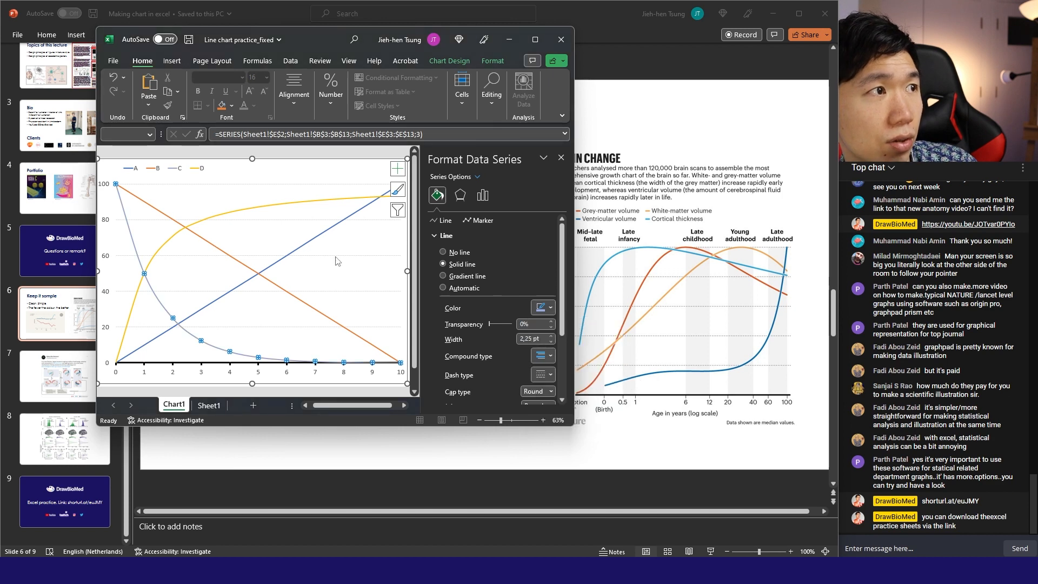
left_click(546, 311)
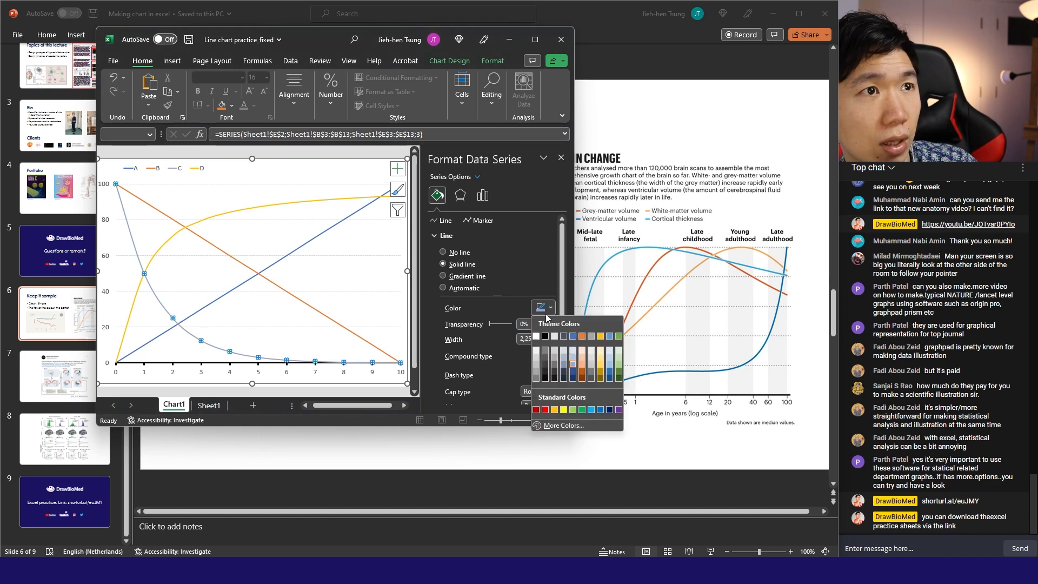
left_click(572, 363)
- Try to thicken the plot area's border line to 4.75 pt
left_click(333, 275)
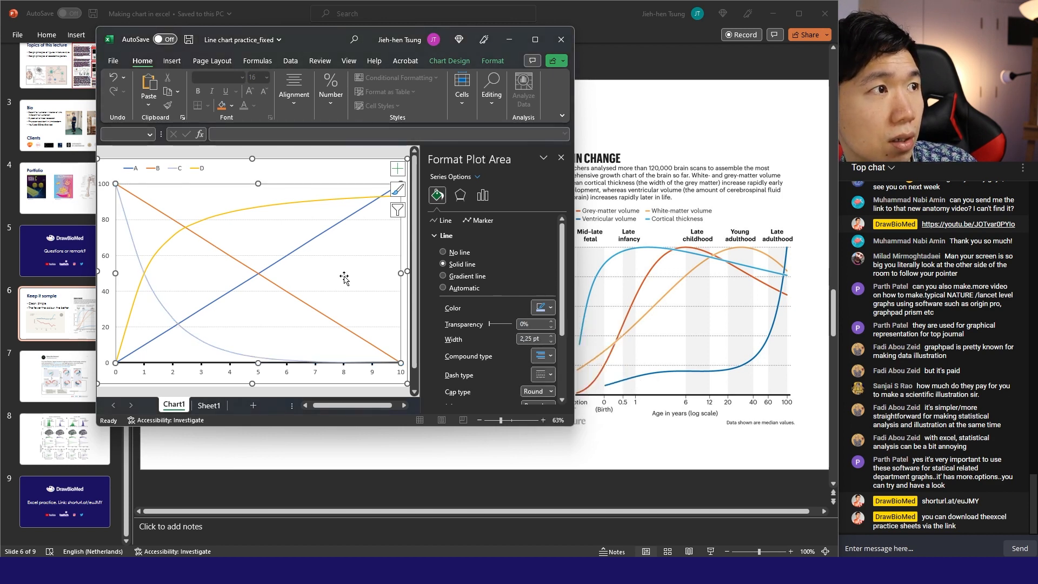
left_click(551, 337)
left_click(551, 337)
left_click(551, 336)
left_click(551, 337)
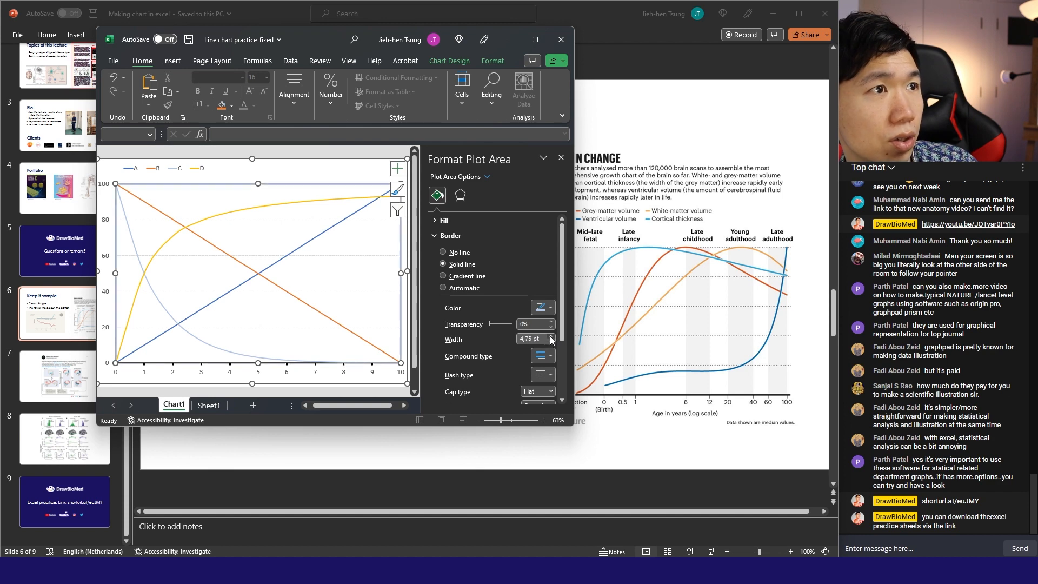
left_click(551, 336)
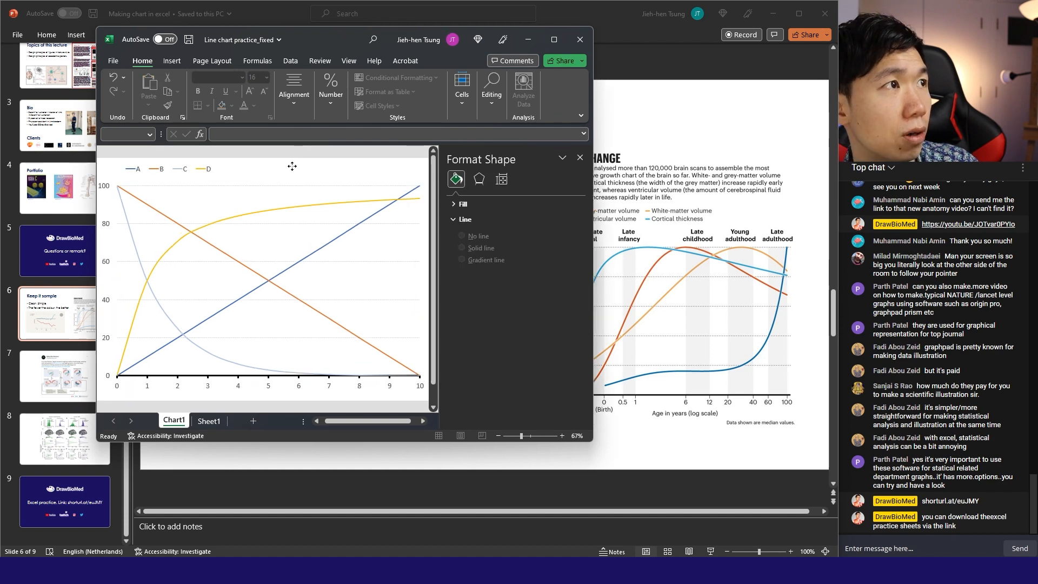
- Change the font of all the chart's text to Arial and deselect the chart
left_click(292, 166)
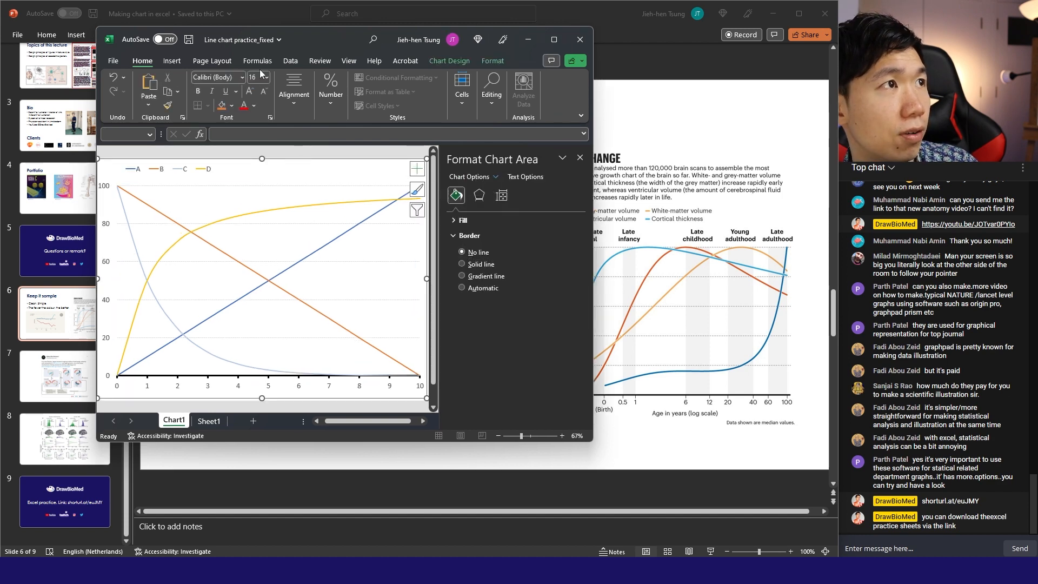
left_click(242, 77)
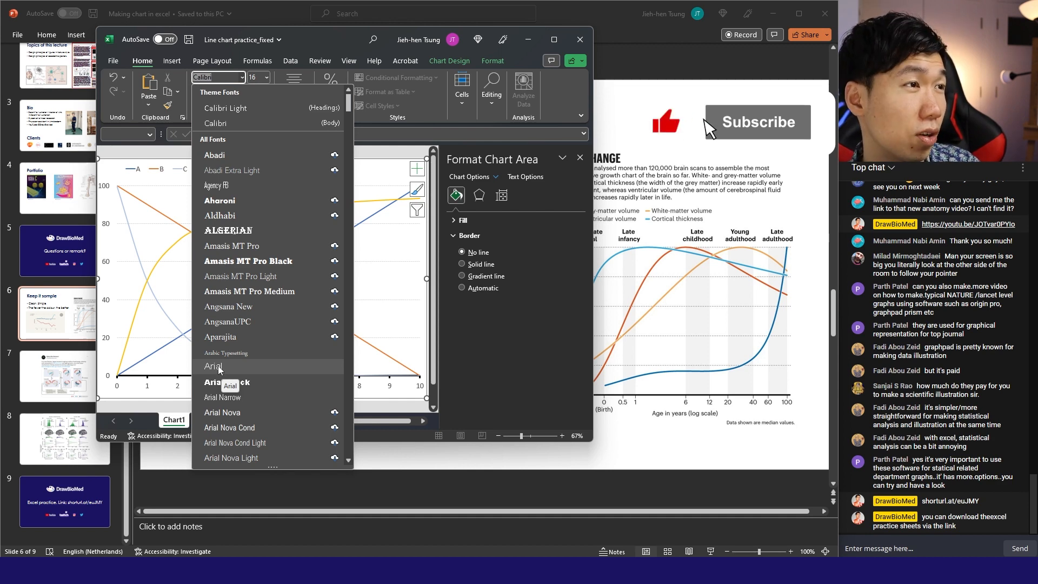
left_click(219, 370)
left_click(195, 169)
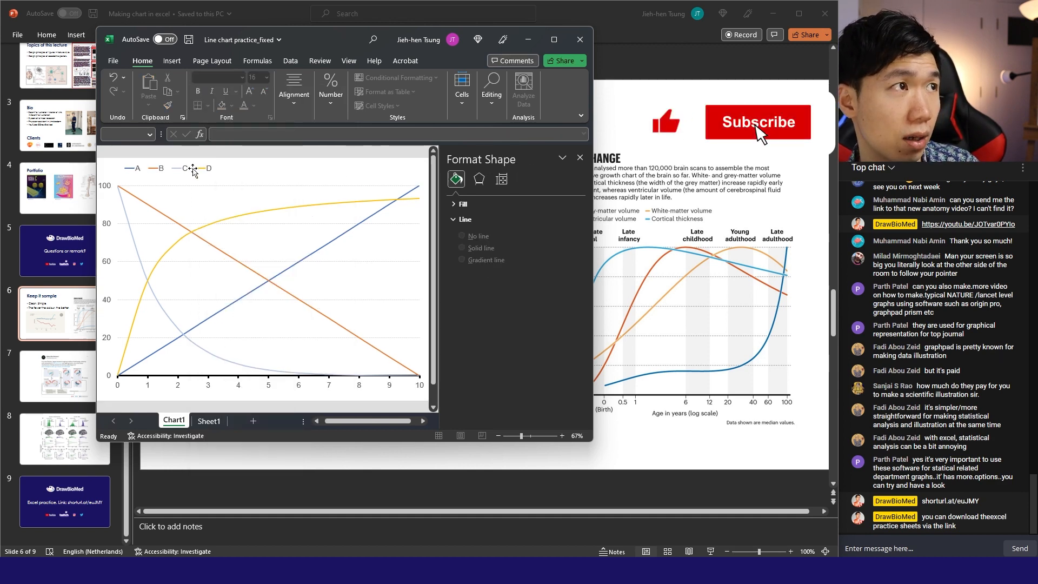
left_click(193, 170)
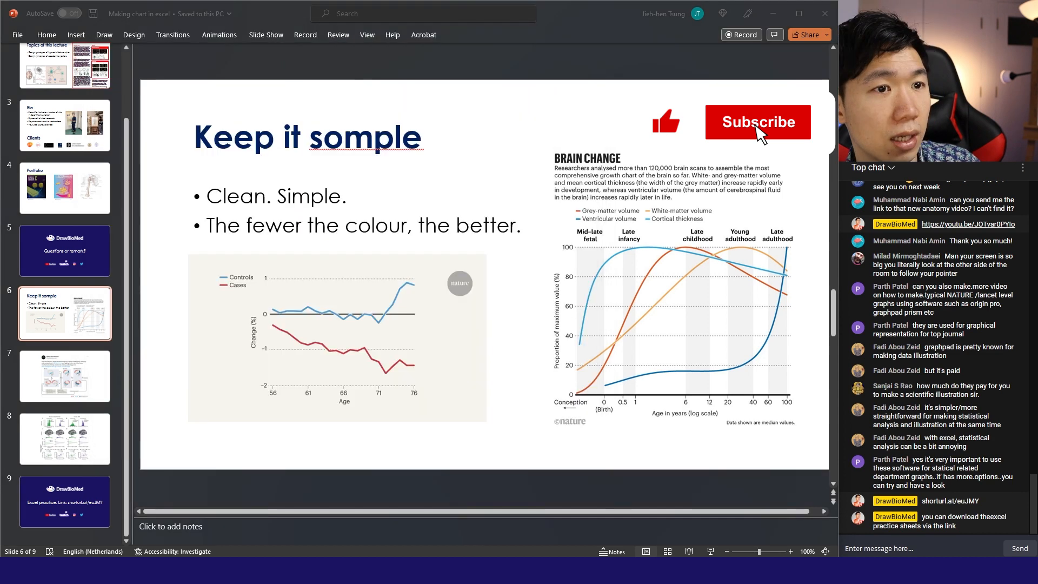
key("alt+Tab")
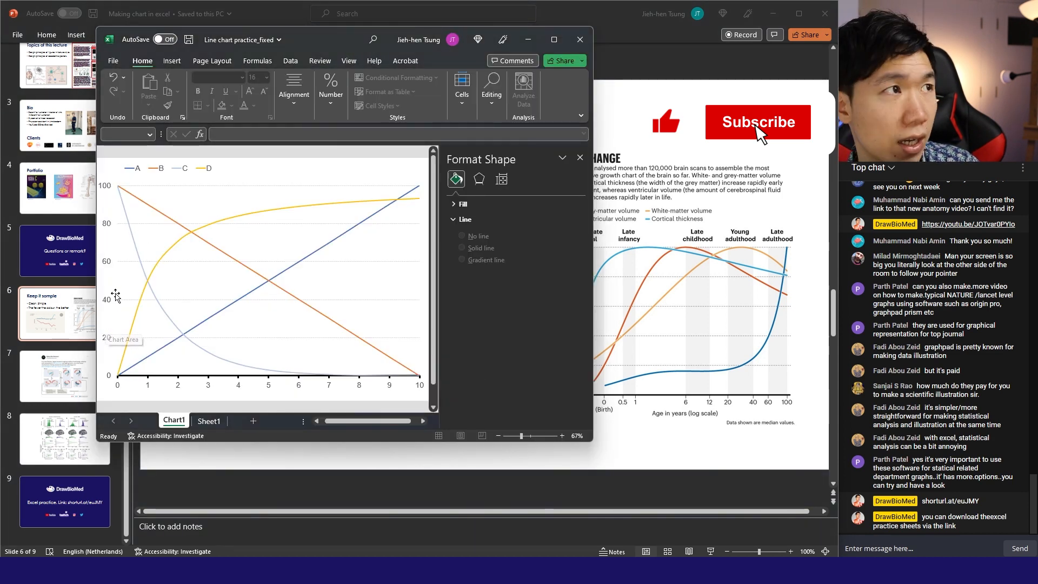
- Add a primary vertical axis title and move the plot area's left edge inward to make room for it
left_click(104, 315)
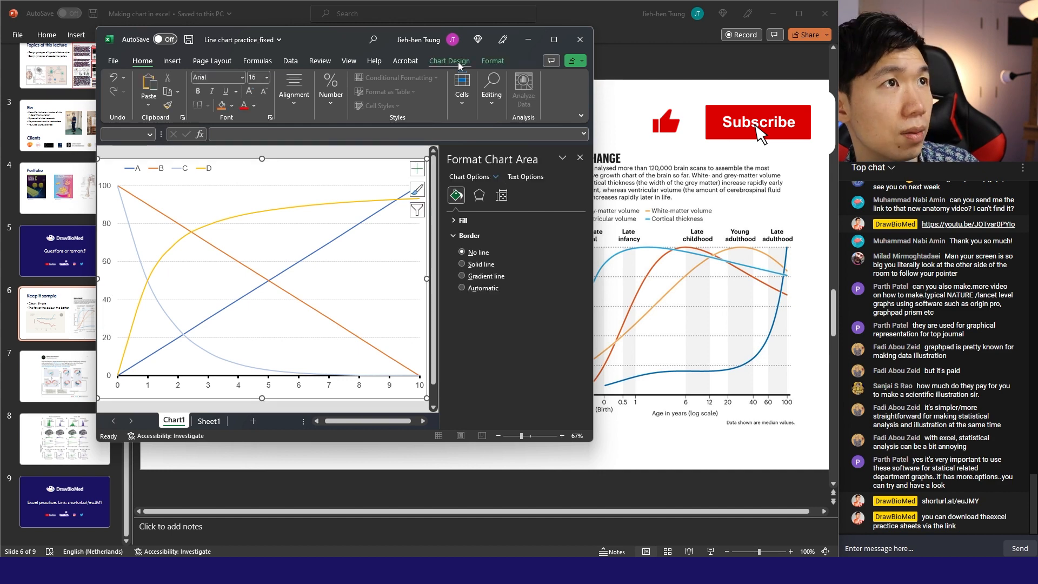
left_click(449, 61)
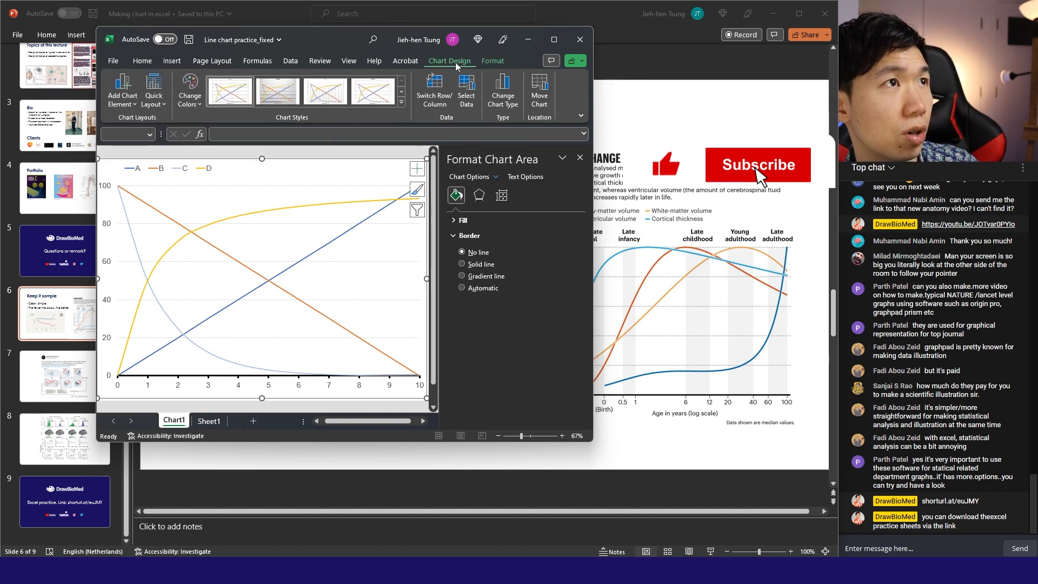
left_click(117, 100)
mouse_move(143, 136)
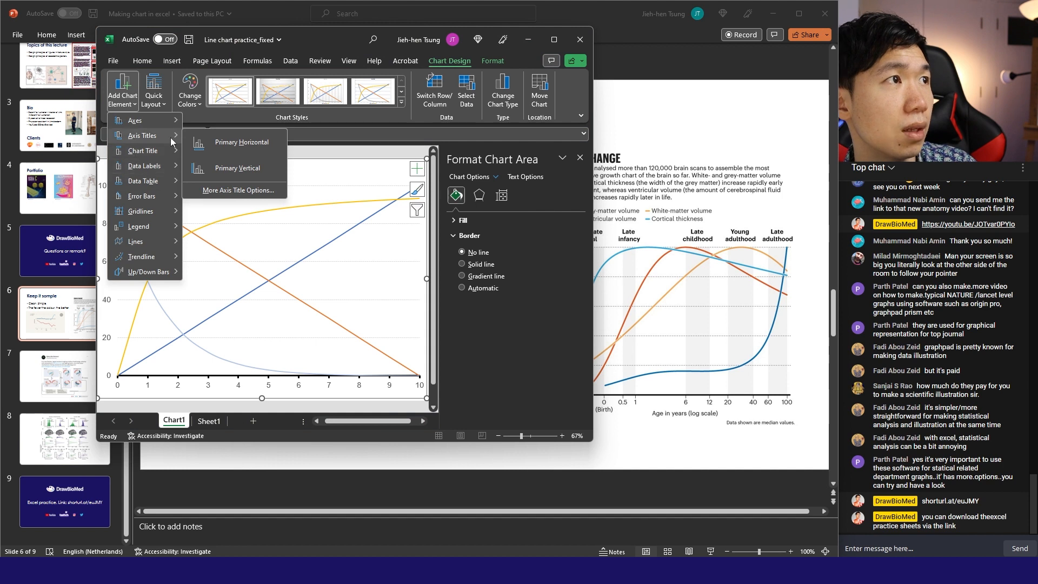
left_click(217, 171)
left_click(178, 195)
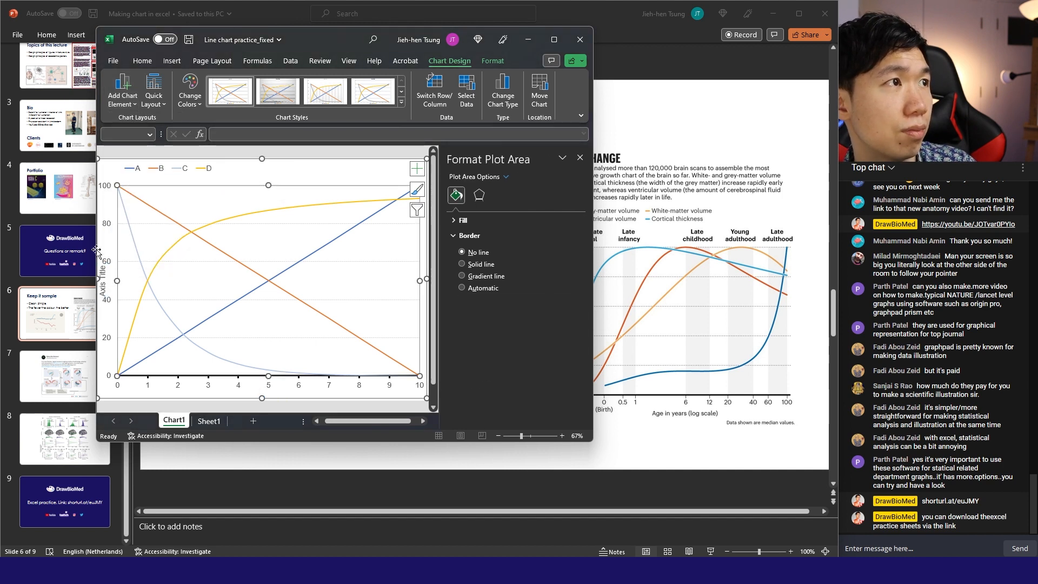
left_click_drag(115, 281, 136, 282)
- Place the vertical axis title beside the axis numbers and replace its text with "Percentage (%)"
left_click(114, 277)
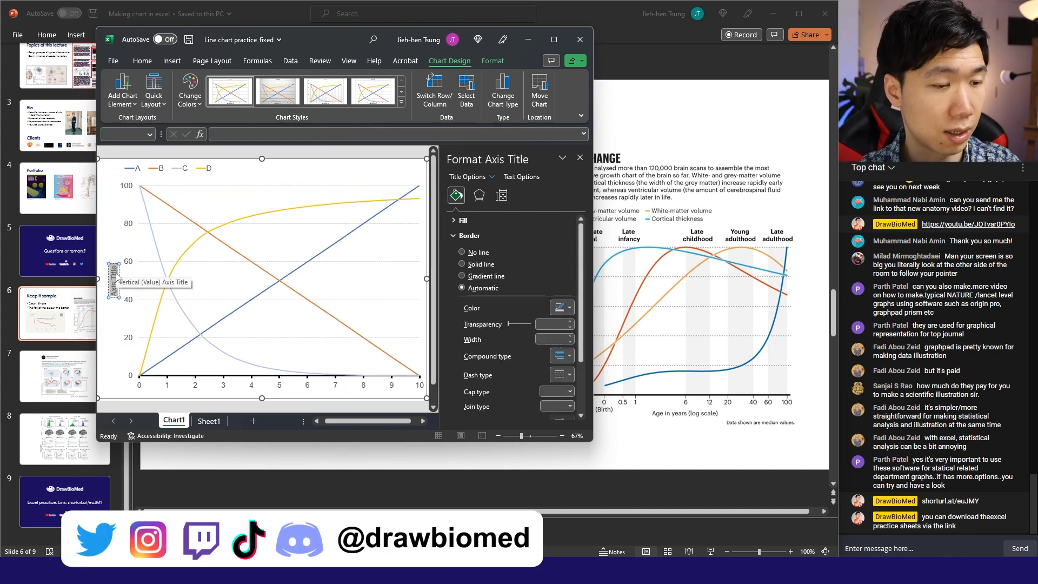
triple_click(114, 278)
type("Percentage")
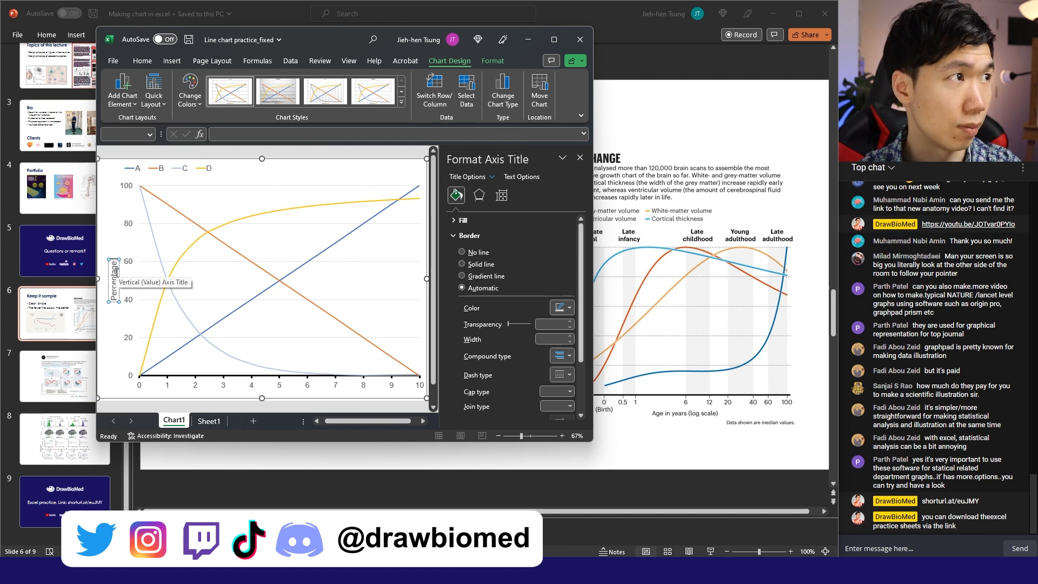
left_click(114, 238)
- Add a primary horizontal axis title and raise the plot area's bottom edge slightly to make room for it
left_click(122, 92)
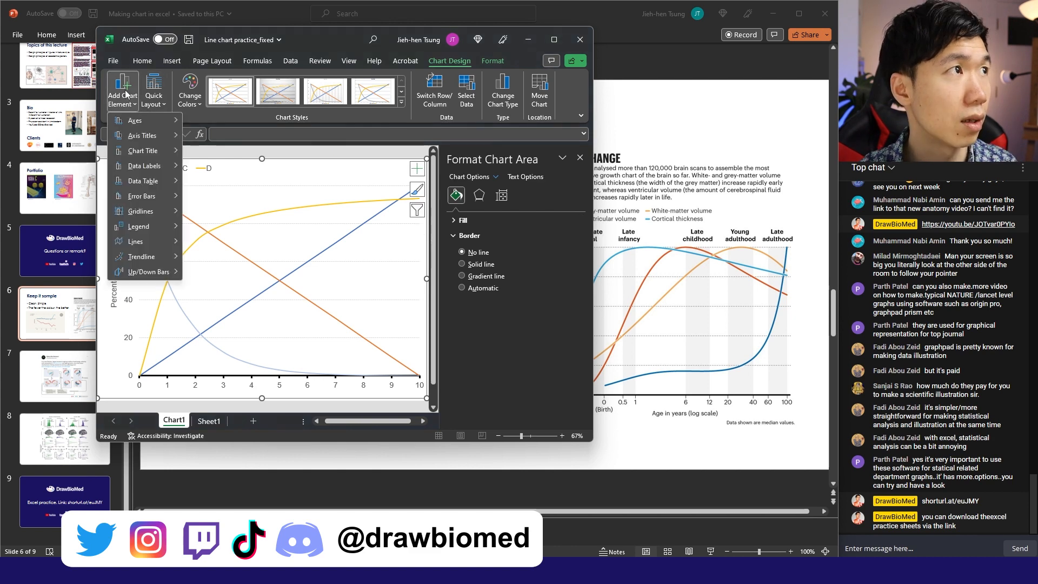
mouse_move(155, 136)
left_click(242, 142)
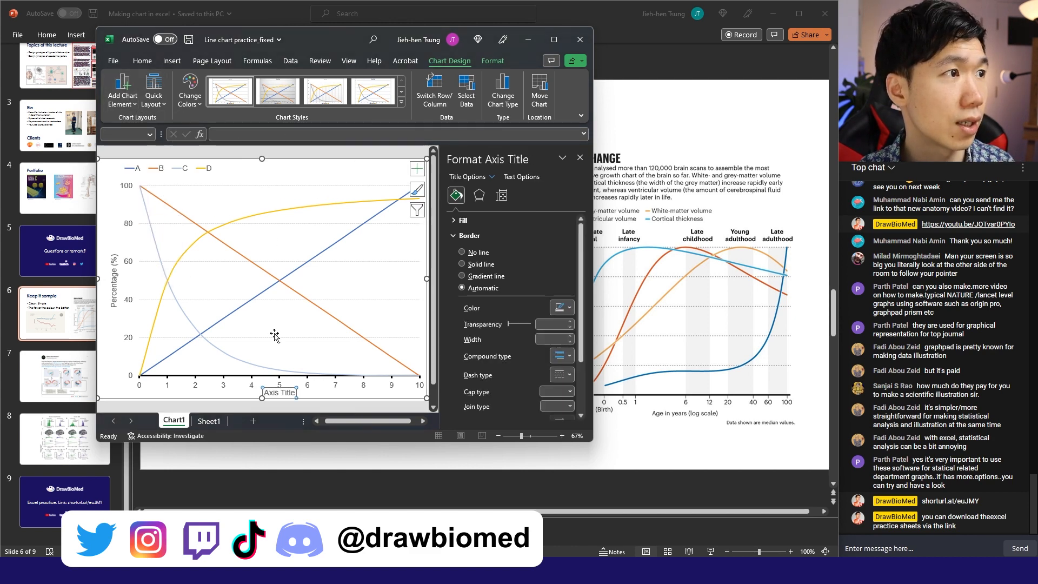
left_click(300, 346)
- Replace the placeholder text of the horizontal axis title with "Sample"
left_click(280, 392)
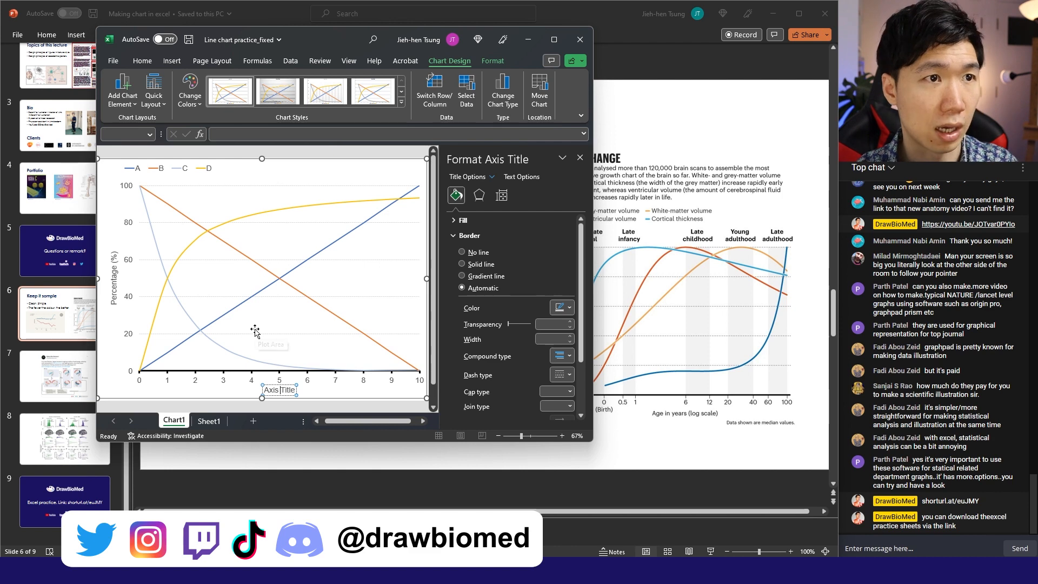
key("ctrl+a")
type("Sample")
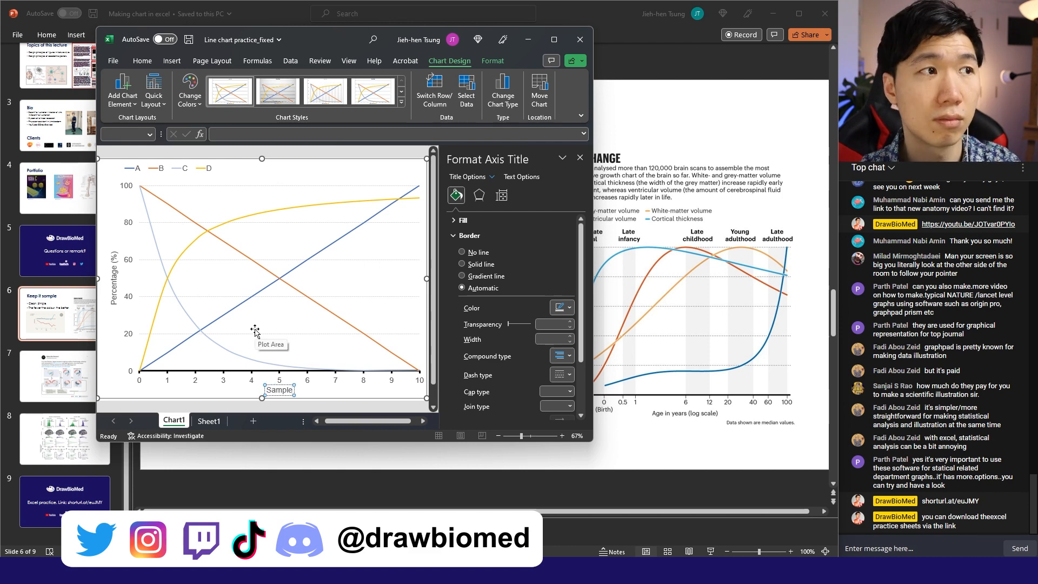
- Clear the text of the horizontal axis title, keeping the title open for editing
key("BackSpace")
key("BackSpace")
key("BackSpace")
key("BackSpace")
key("BackSpace")
key("BackSpace")
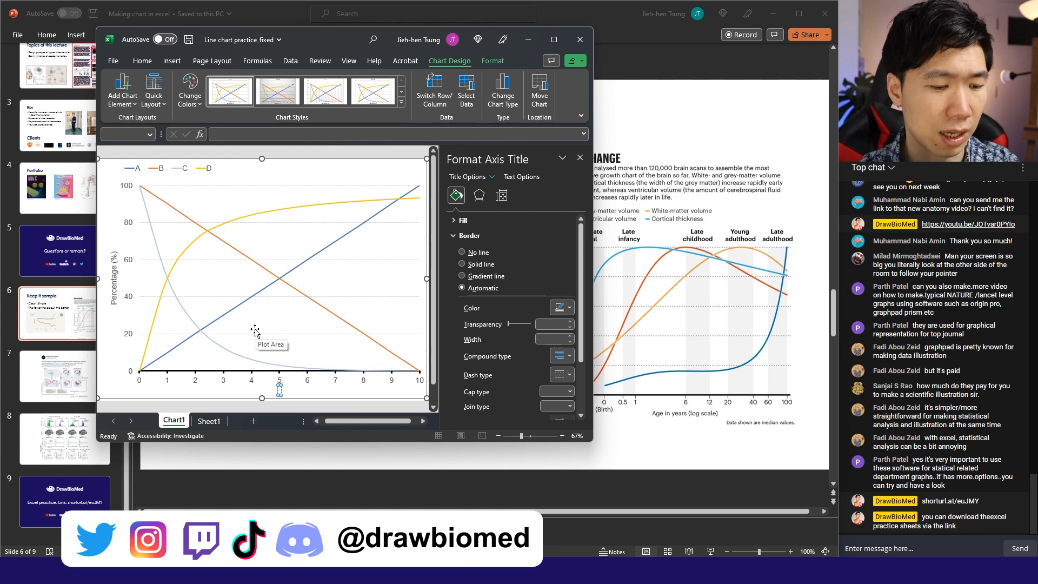